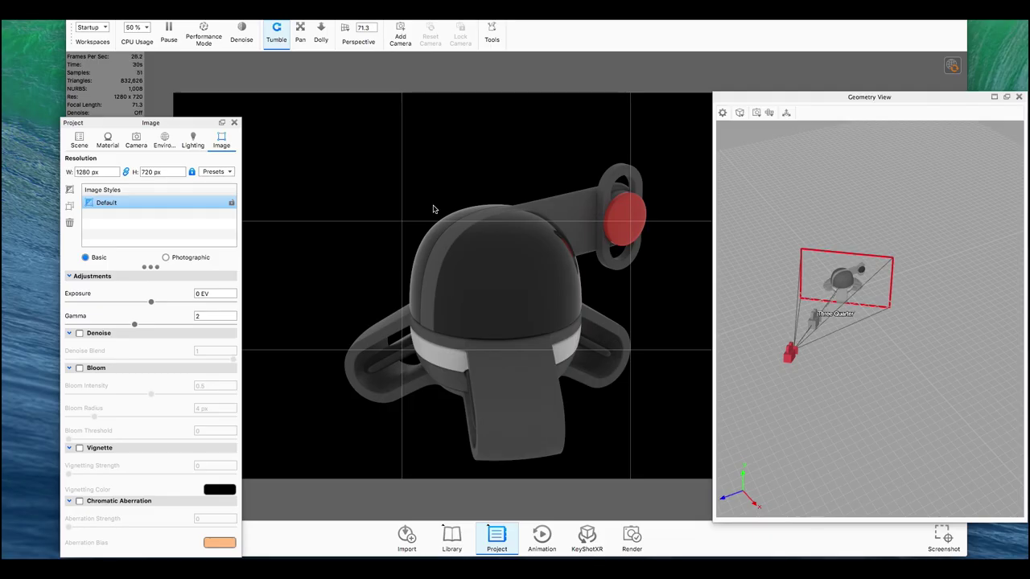
- Show the Free Camera's settings: distance, azimuth, inclination and focal length
{"action": "left_click", "coordinate": [84, 145]}
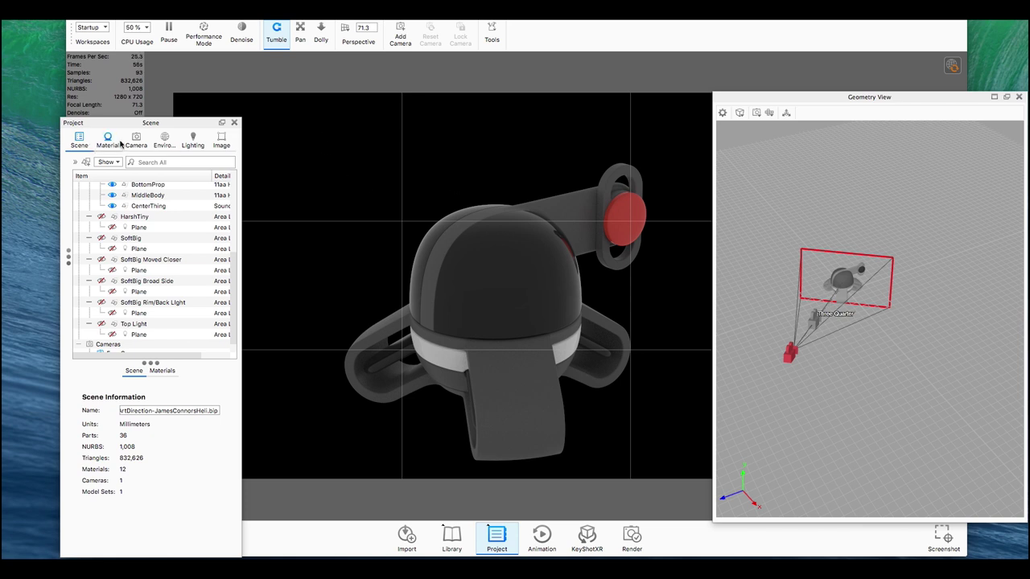
{"action": "left_click", "coordinate": [136, 141]}
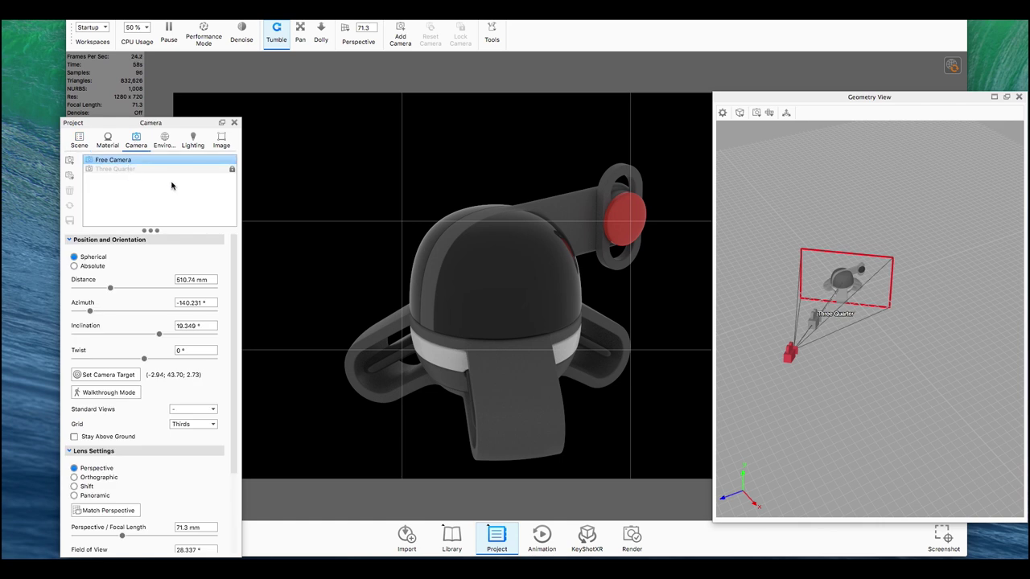
- Save the current view as a locked Camera 1 and go back to the Free Camera
{"action": "left_click", "coordinate": [69, 161]}
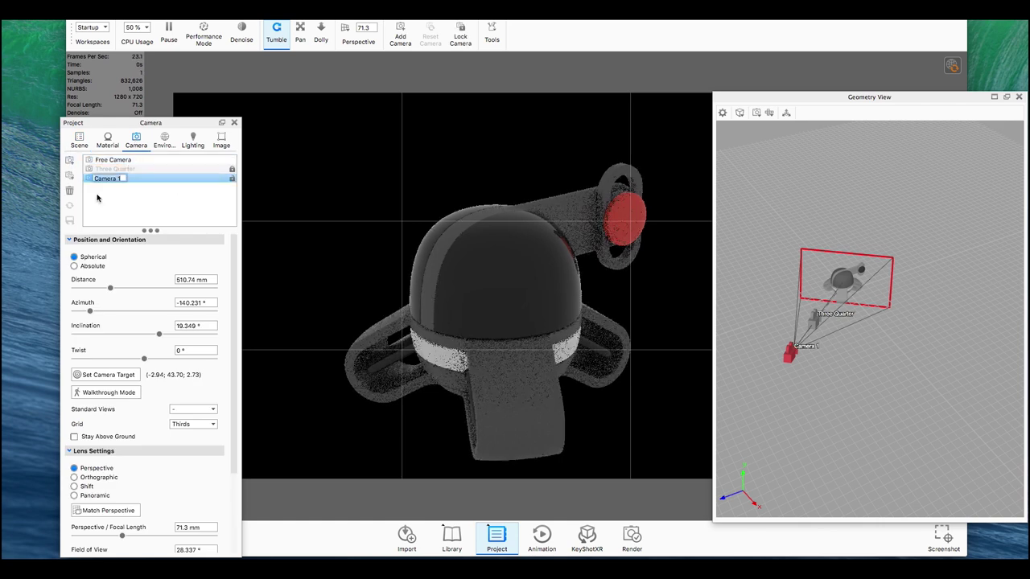
{"action": "key", "text": "Return"}
{"action": "left_click", "coordinate": [231, 178]}
{"action": "left_click", "coordinate": [113, 160]}
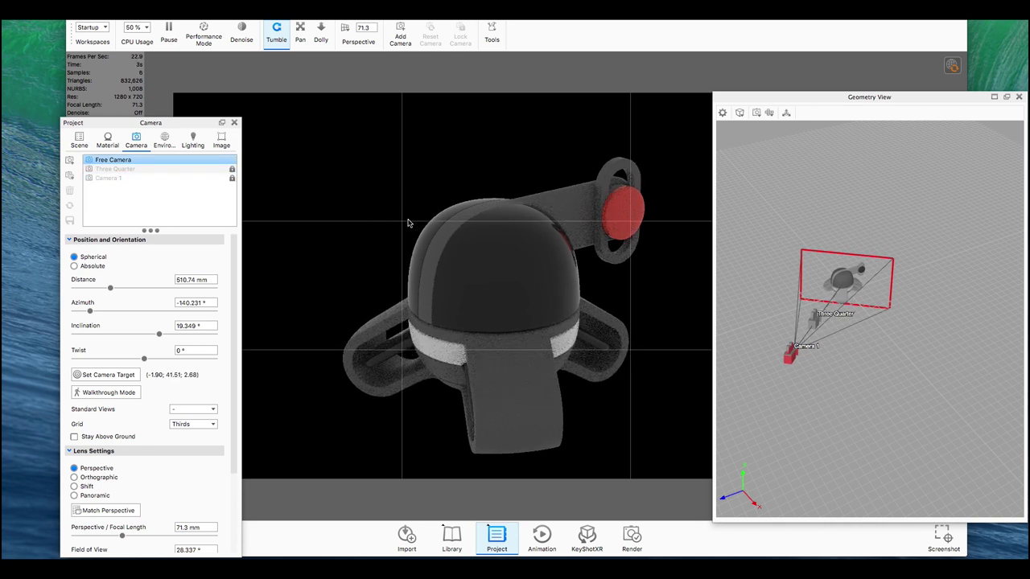
- Pan, orbit and tilt the Free Camera to reframe the model, then show the Environment settings
{"action": "middle_click_drag", "start_coordinate": [430, 184], "coordinate": [433, 190]}
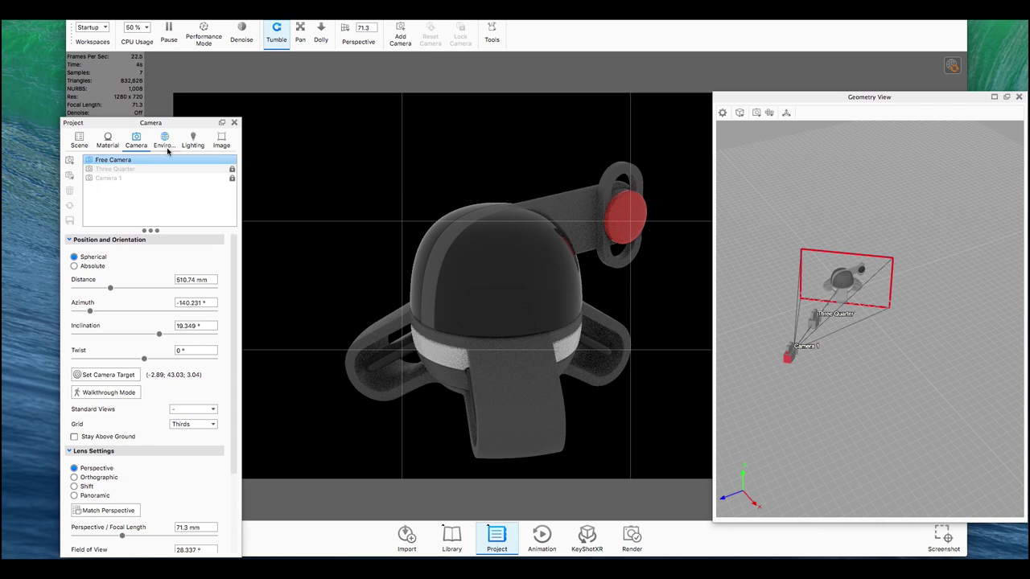
{"action": "mouse_move", "coordinate": [478, 298]}
{"action": "left_mouse_down"}
{"action": "mouse_move", "coordinate": [440, 298]}
{"action": "mouse_move", "coordinate": [488, 300]}
{"action": "left_mouse_up"}
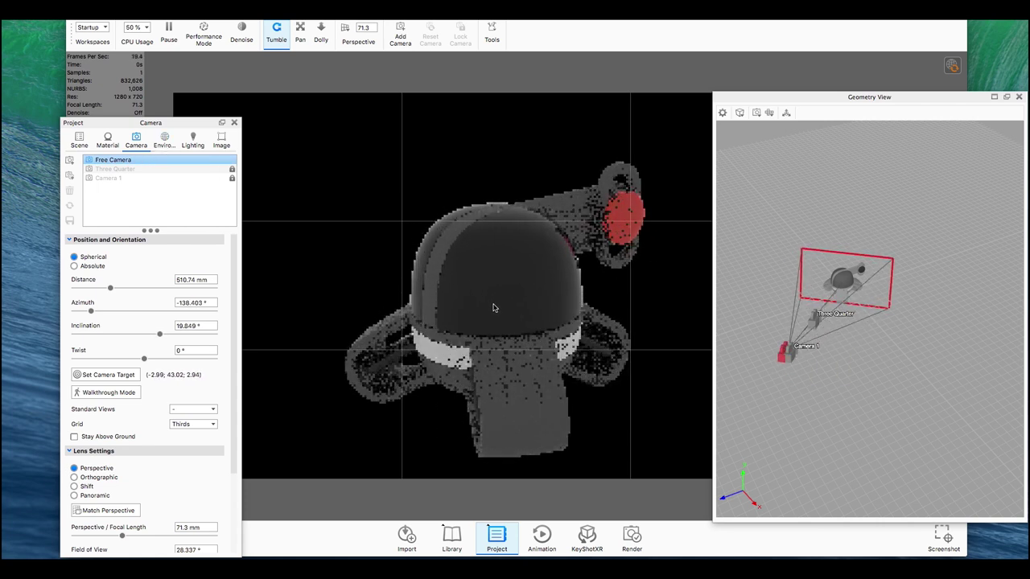
{"action": "left_click_drag", "start_coordinate": [494, 308], "coordinate": [491, 309]}
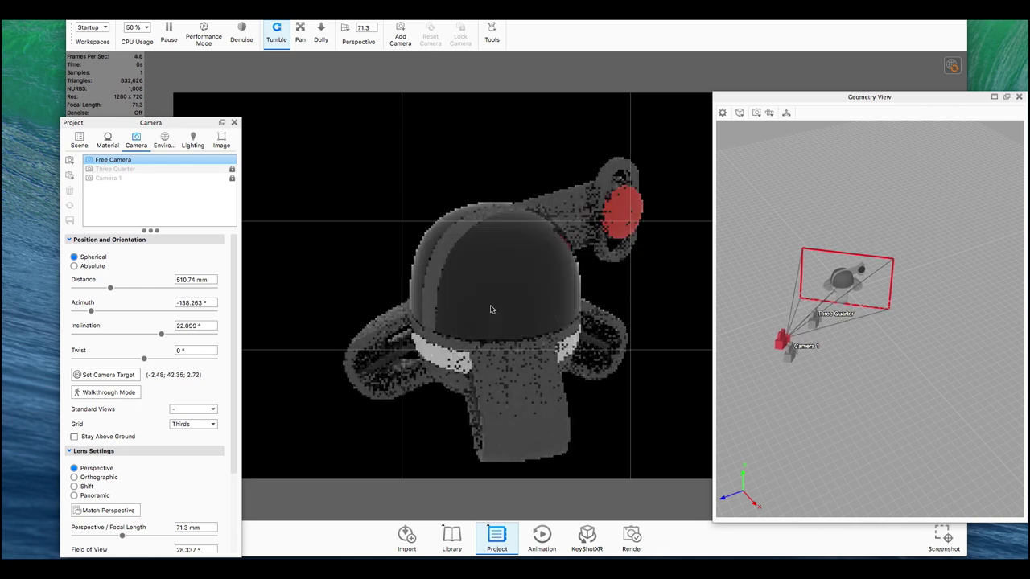
{"action": "middle_click_drag", "start_coordinate": [490, 309], "coordinate": [501, 317]}
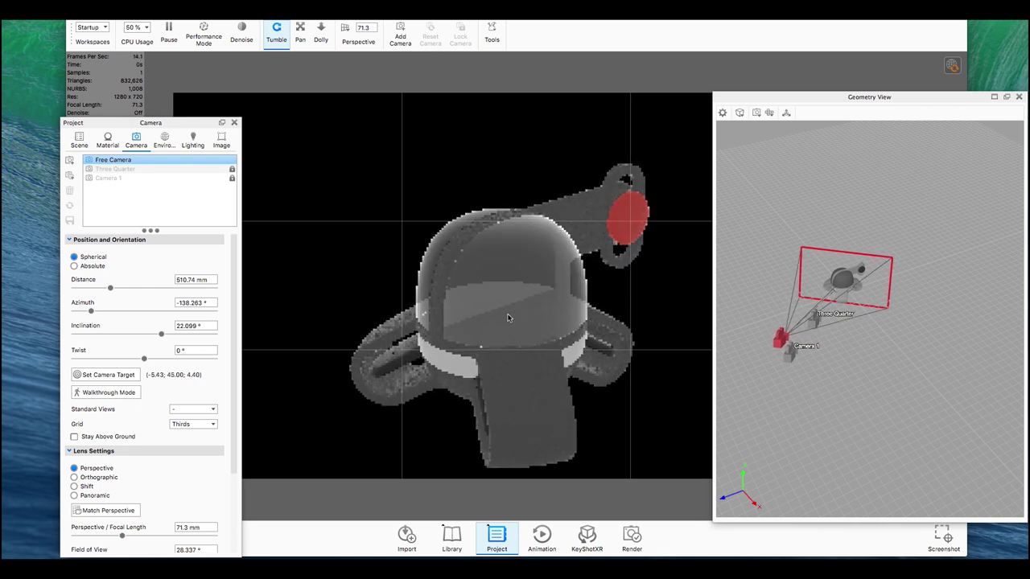
{"action": "left_click", "coordinate": [88, 145]}
{"action": "left_click", "coordinate": [163, 143]}
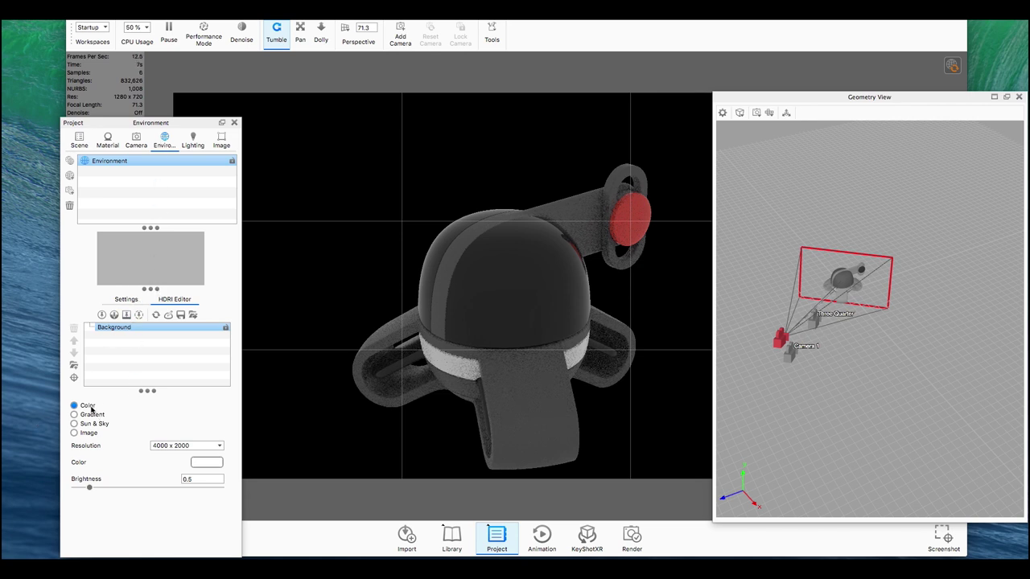
- Make the environment background colour black so the render goes dark, and return to the scene tree
{"action": "left_click", "coordinate": [207, 462]}
{"action": "left_click_drag", "start_coordinate": [116, 253], "coordinate": [172, 489]}
{"action": "left_click", "coordinate": [168, 551]}
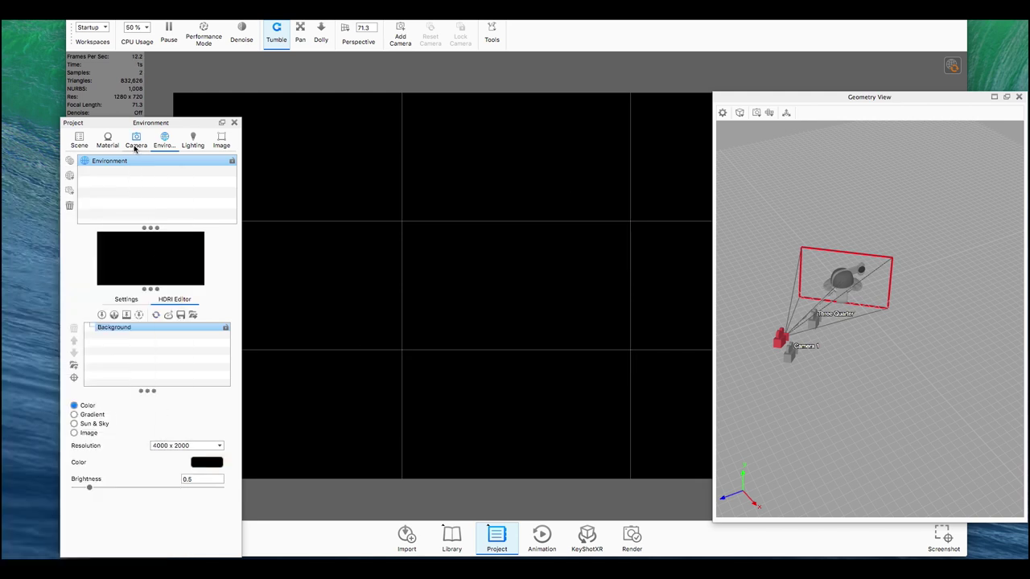
{"action": "left_click", "coordinate": [74, 148]}
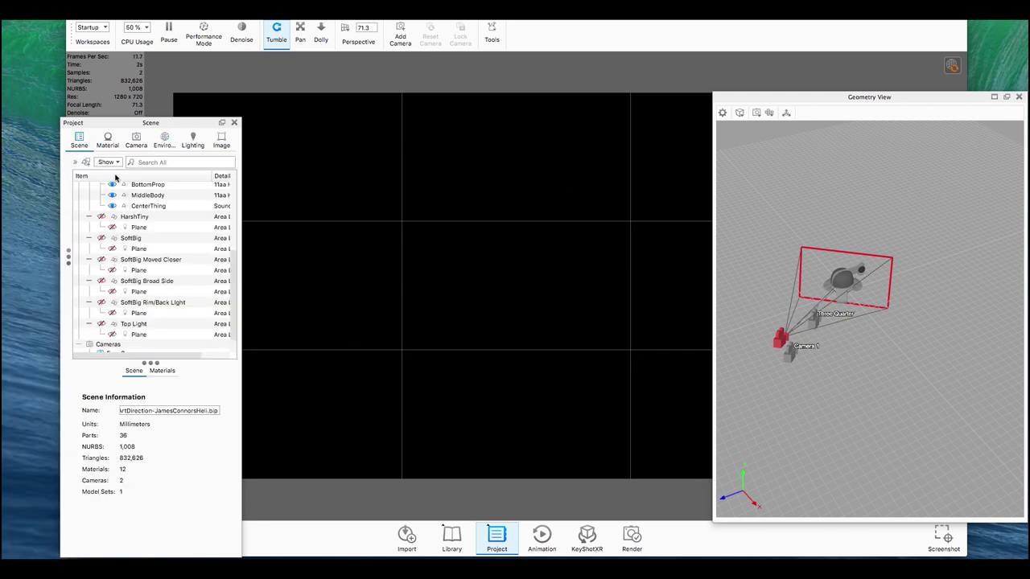
- Try lighting the model with the HarshTiny area light, then hide it again
{"action": "left_click", "coordinate": [100, 217]}
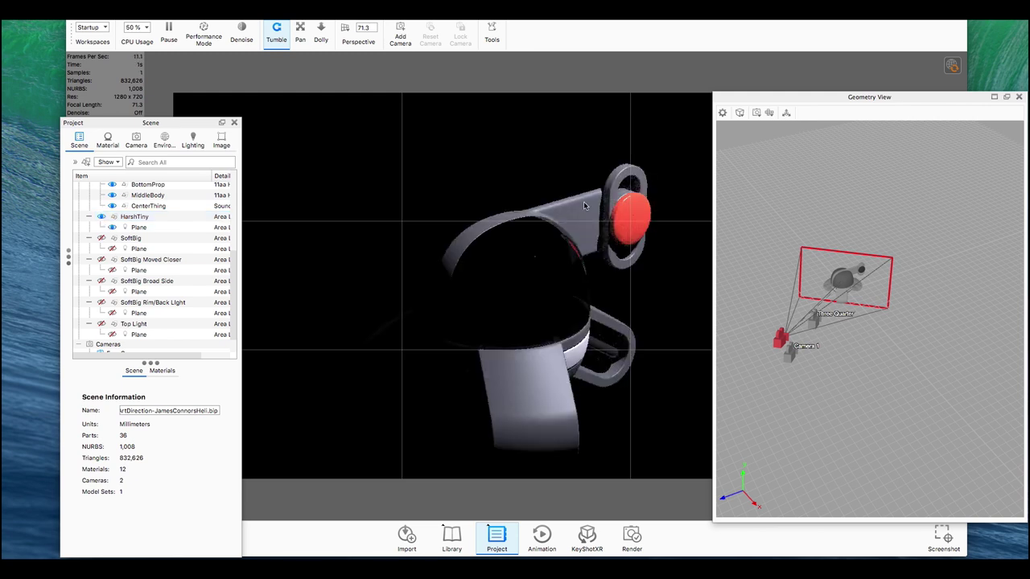
{"action": "left_click_drag", "start_coordinate": [1015, 281], "coordinate": [888, 183]}
{"action": "left_click", "coordinate": [135, 217]}
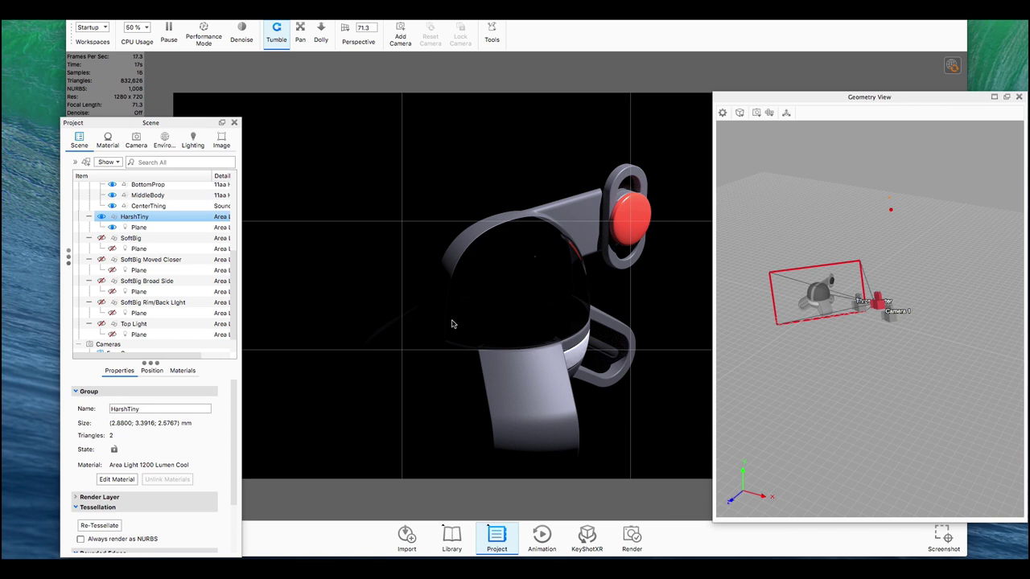
{"action": "left_click", "coordinate": [101, 217]}
- Switch on the SoftBig area light and check its plane from new angles
{"action": "left_click", "coordinate": [102, 239]}
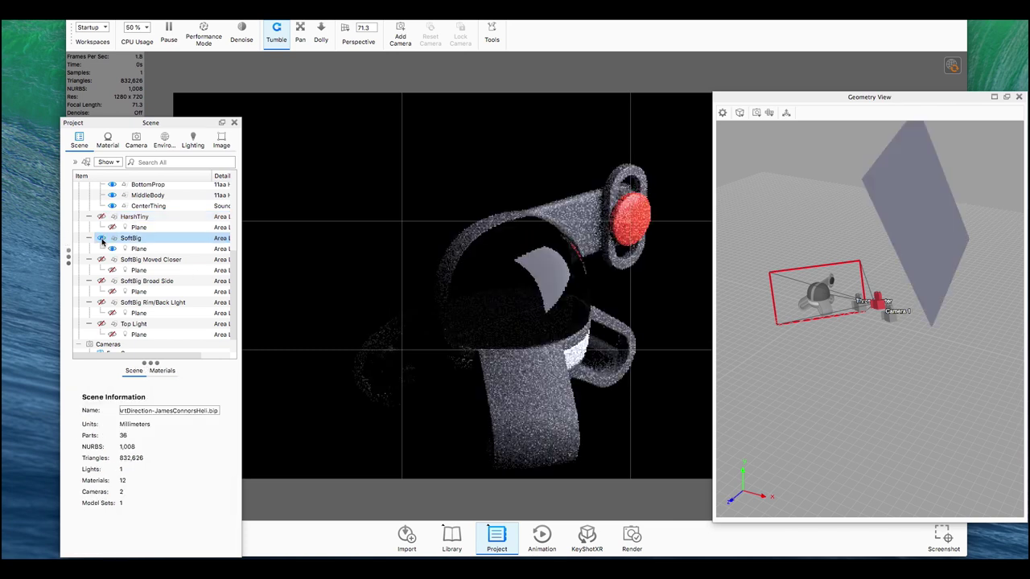
{"action": "left_click_drag", "start_coordinate": [843, 362], "coordinate": [907, 318]}
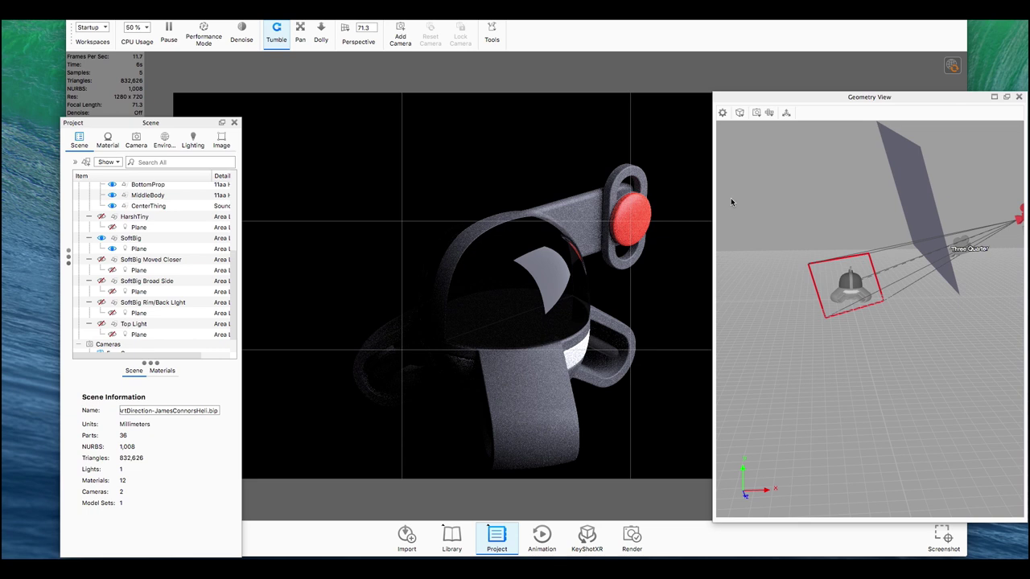
{"action": "left_click_drag", "start_coordinate": [828, 190], "coordinate": [844, 238]}
{"action": "left_click", "coordinate": [87, 239]}
- Replace SoftBig with SoftBig Moved Closer as the only active light
{"action": "left_click", "coordinate": [102, 238]}
{"action": "left_click", "coordinate": [101, 259]}
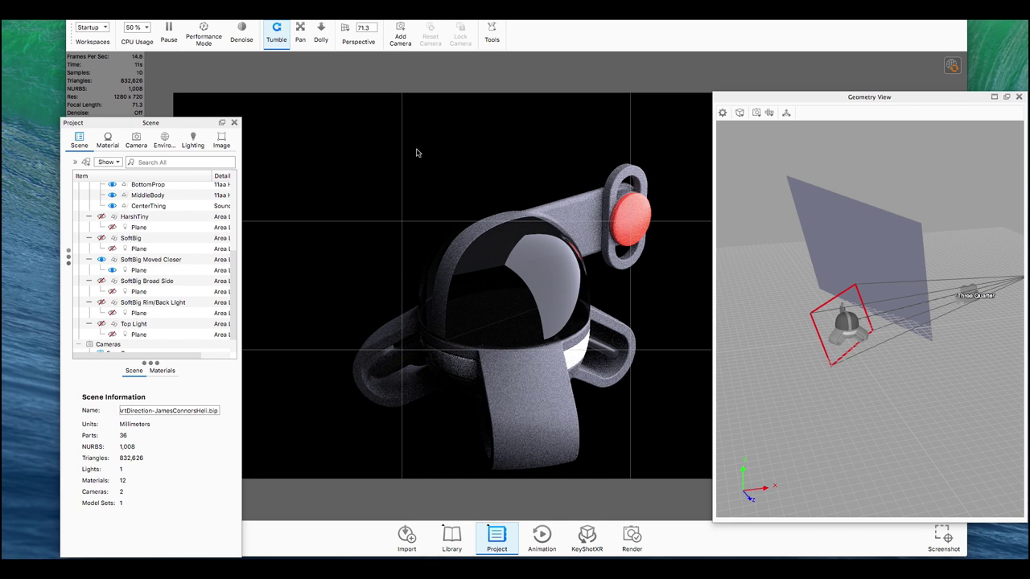
{"action": "left_click_drag", "start_coordinate": [416, 153], "coordinate": [416, 149]}
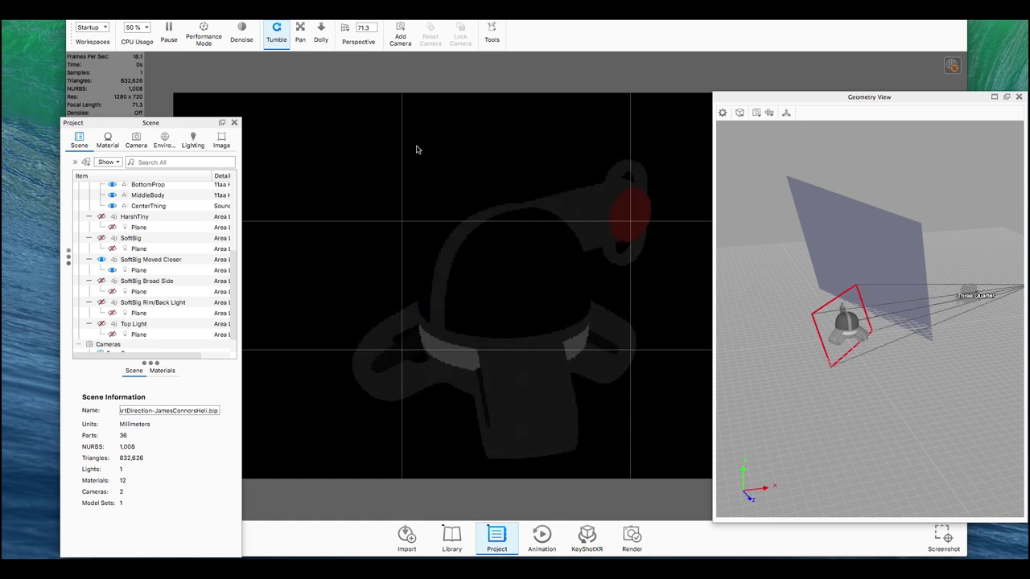
- Add a camera named 'Main' from the current view and lock it
{"action": "left_click", "coordinate": [136, 141]}
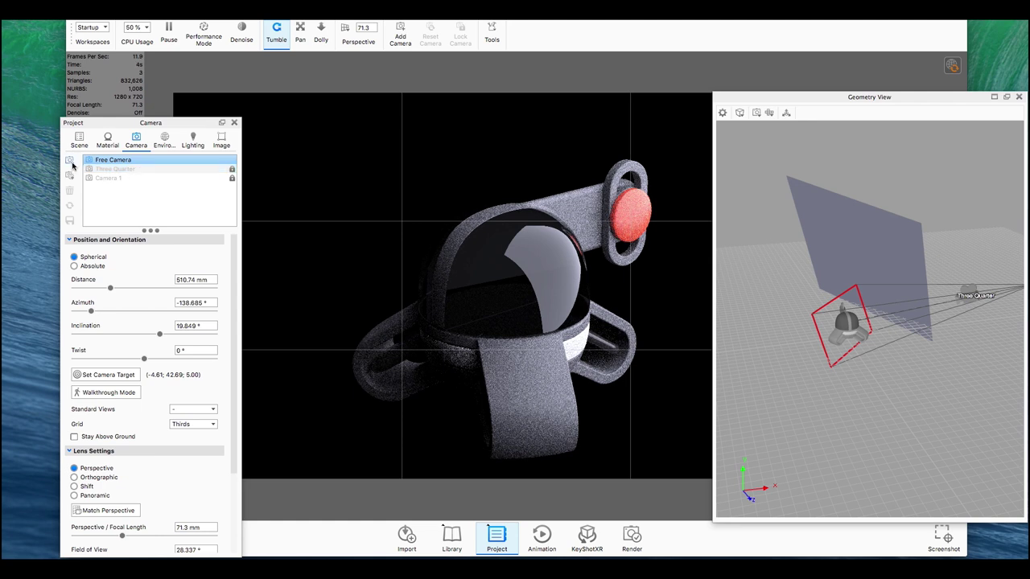
{"action": "left_click", "coordinate": [70, 161]}
{"action": "type", "text": "Main"}
{"action": "key", "text": "Return"}
{"action": "left_click", "coordinate": [140, 178], "text": "shift"}
{"action": "left_click", "coordinate": [183, 189]}
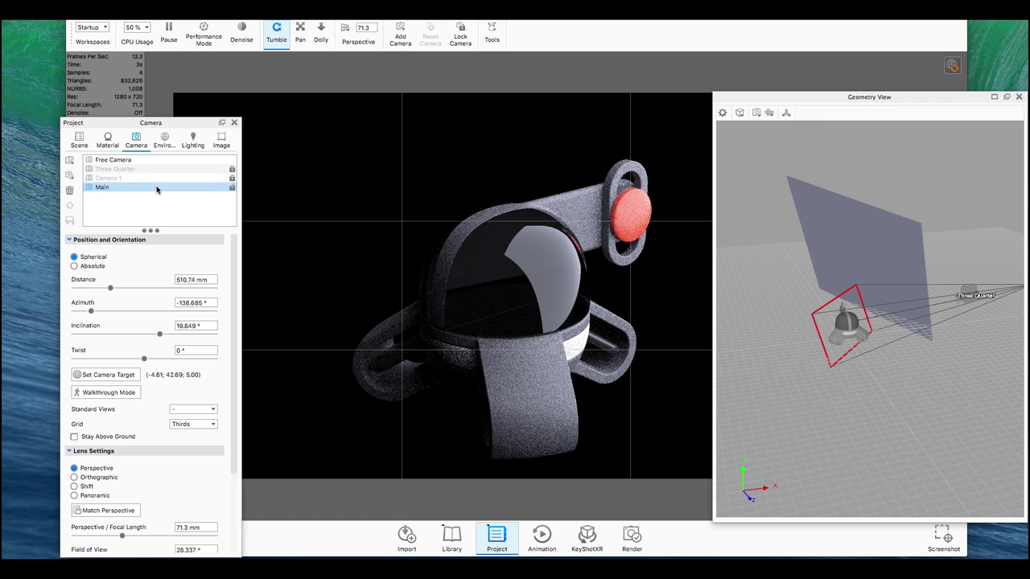
{"action": "left_click", "coordinate": [232, 187]}
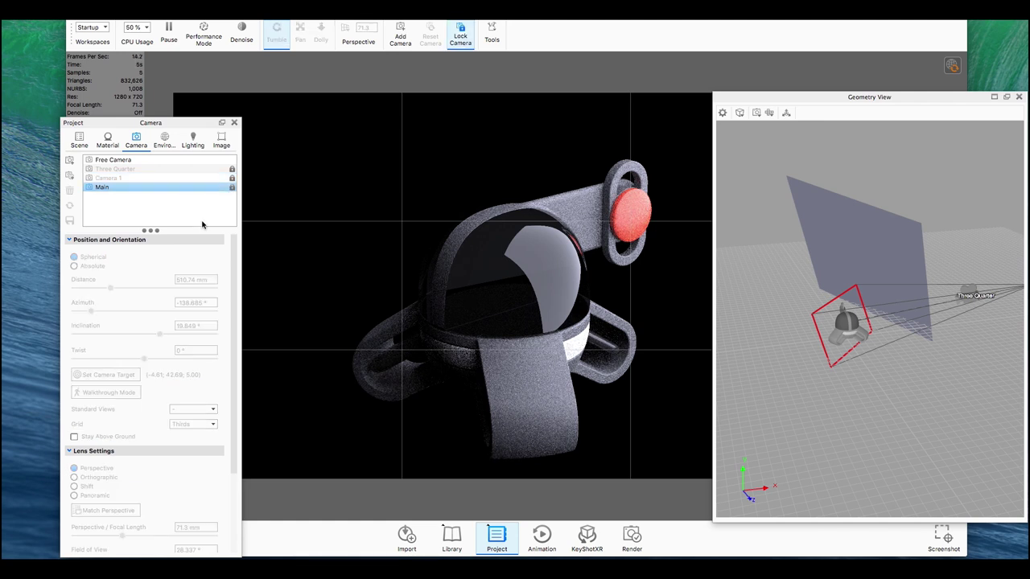
- Select the SoftBig Moved Closer light and check its plane's placement in the geometry view
{"action": "left_click", "coordinate": [78, 141]}
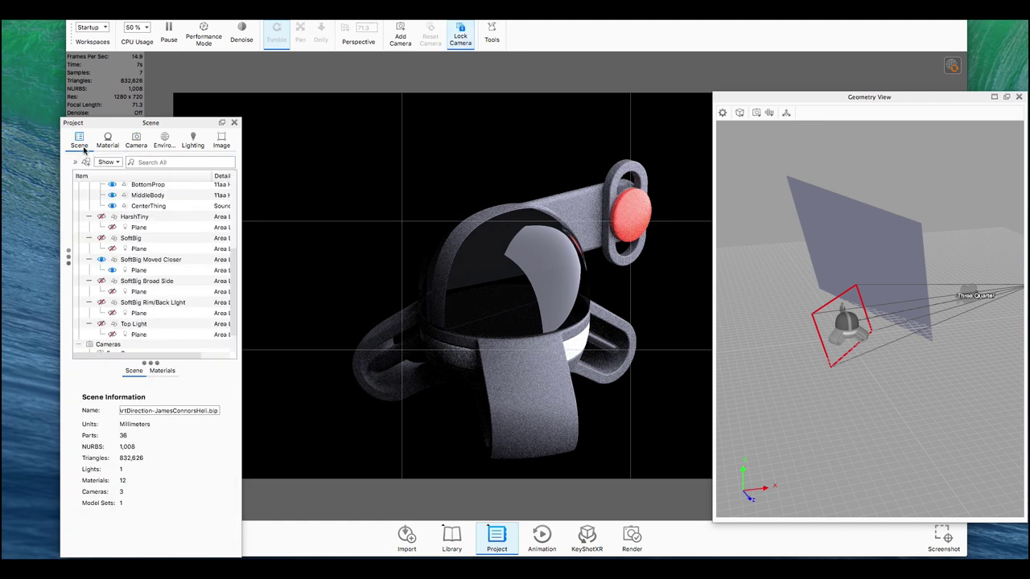
{"action": "left_click", "coordinate": [145, 281]}
{"action": "left_click", "coordinate": [103, 260]}
{"action": "left_click_drag", "start_coordinate": [901, 410], "coordinate": [882, 377]}
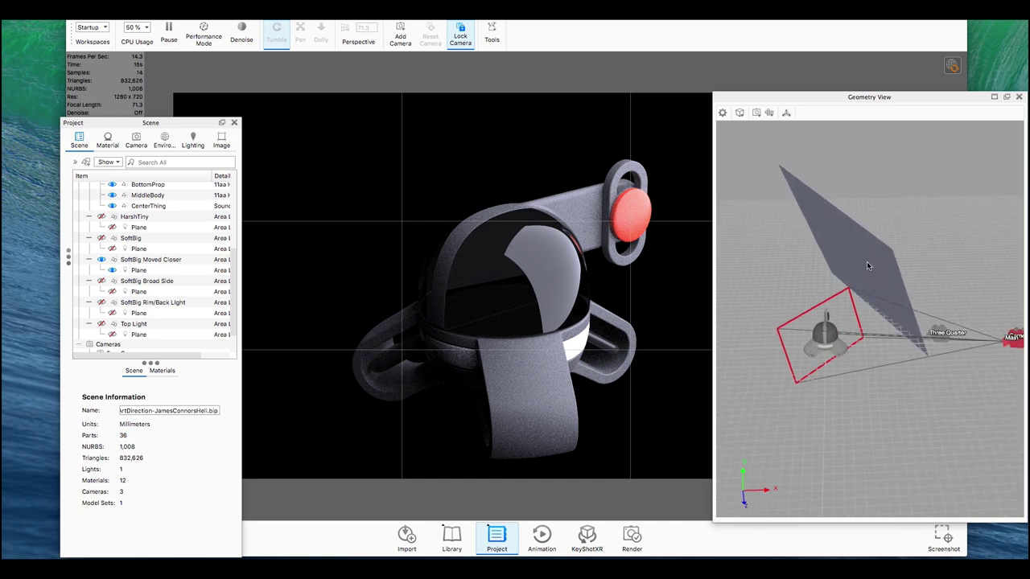
{"action": "left_click_drag", "start_coordinate": [845, 424], "coordinate": [917, 371]}
{"action": "left_click", "coordinate": [842, 209]}
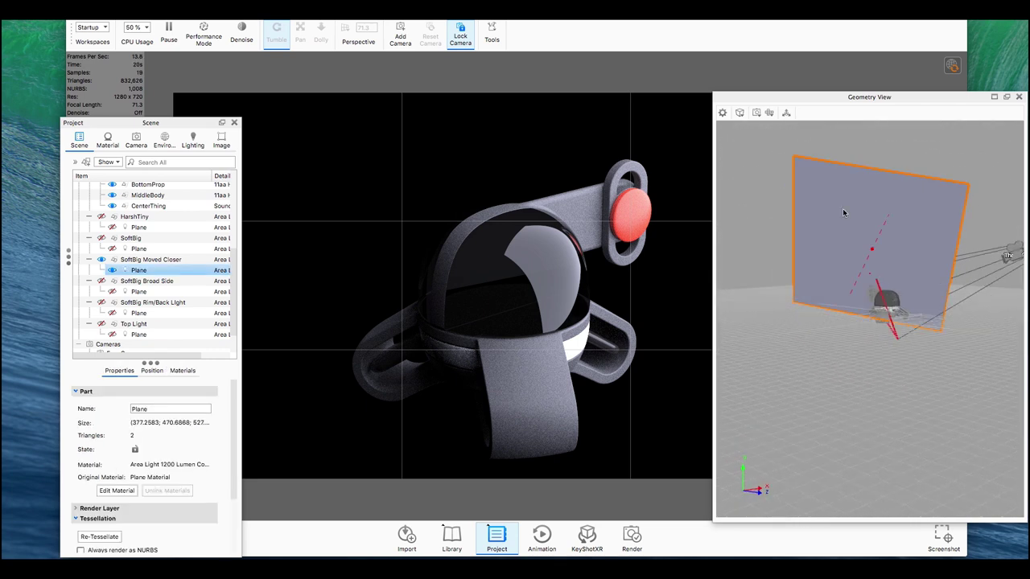
{"action": "left_click", "coordinate": [860, 149]}
{"action": "left_click_drag", "start_coordinate": [936, 156], "coordinate": [842, 190]}
- Swap SoftBig Moved Closer for SoftBig Broad Side and view its plane broadside
{"action": "left_click", "coordinate": [102, 260]}
{"action": "left_click", "coordinate": [101, 260]}
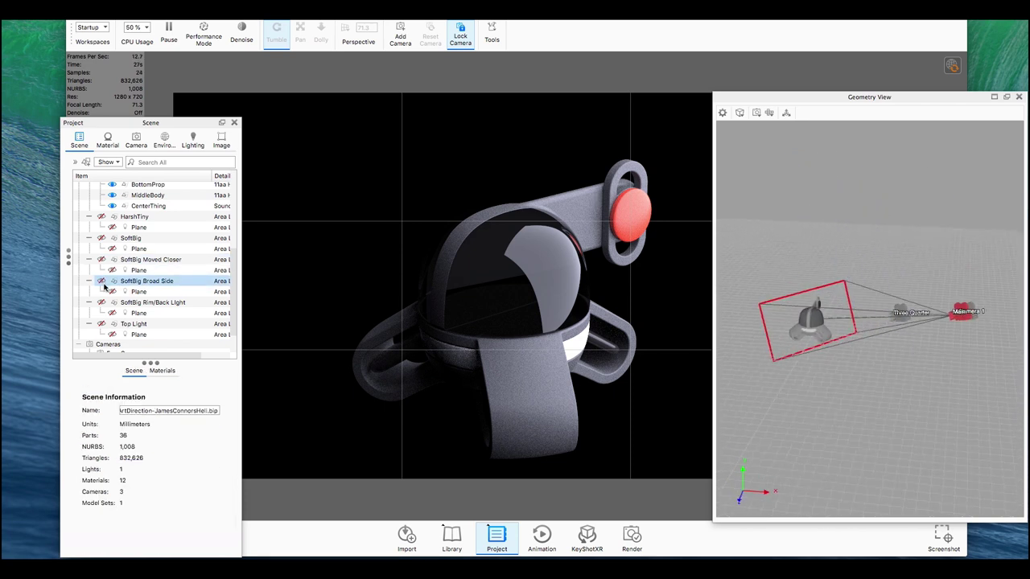
{"action": "left_click", "coordinate": [101, 281]}
{"action": "left_click_drag", "start_coordinate": [833, 374], "coordinate": [812, 421]}
{"action": "left_click", "coordinate": [148, 280]}
{"action": "left_click", "coordinate": [143, 291]}
{"action": "left_click_drag", "start_coordinate": [851, 373], "coordinate": [876, 370]}
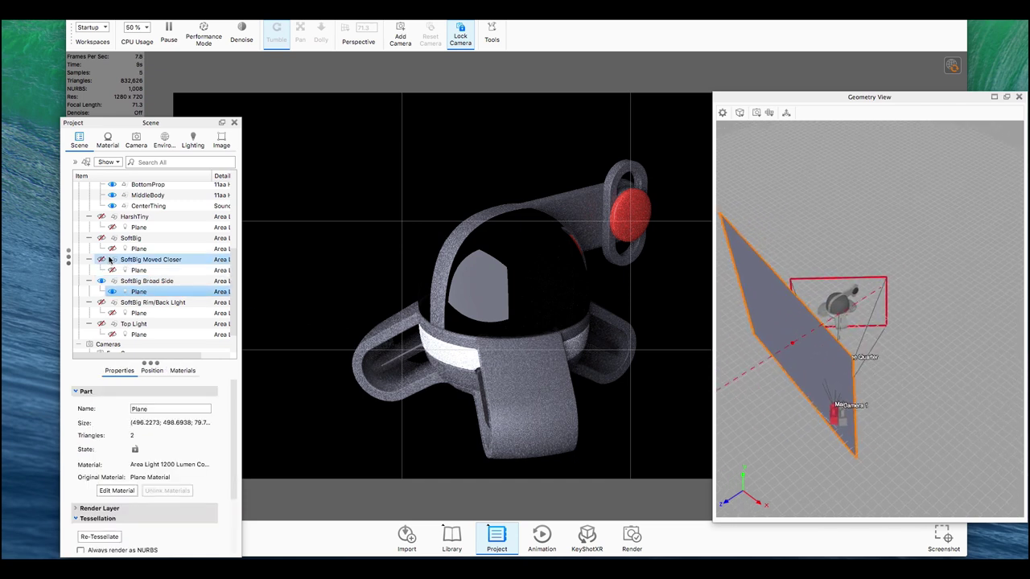
- Compare SoftBig Moved Closer against SoftBig Broad Side by switching between them
{"action": "left_click", "coordinate": [102, 284]}
{"action": "left_click", "coordinate": [102, 281]}
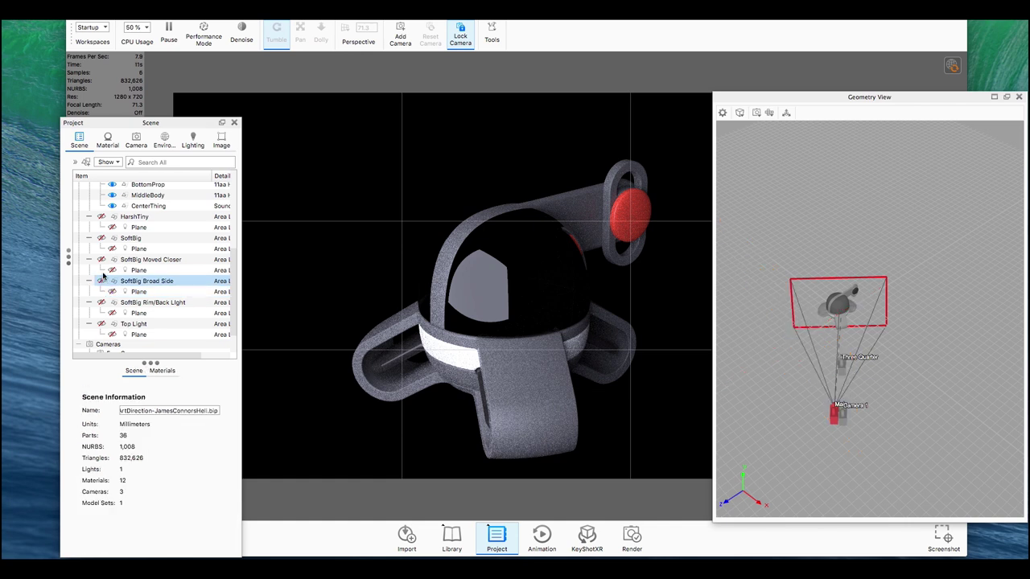
{"action": "left_click", "coordinate": [101, 259]}
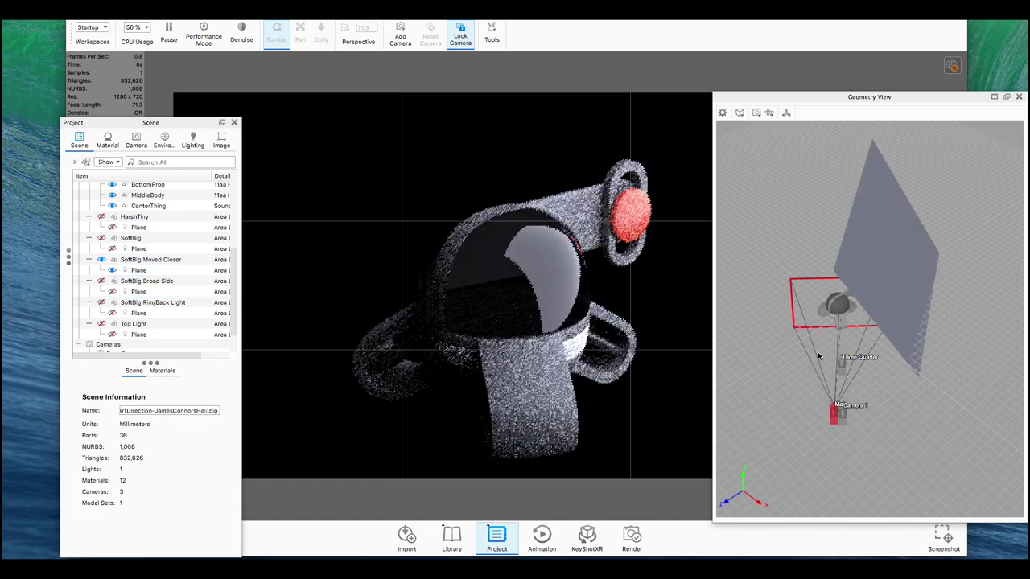
{"action": "left_click_drag", "start_coordinate": [819, 348], "coordinate": [937, 294]}
{"action": "left_click", "coordinate": [102, 262]}
{"action": "left_click", "coordinate": [102, 259]}
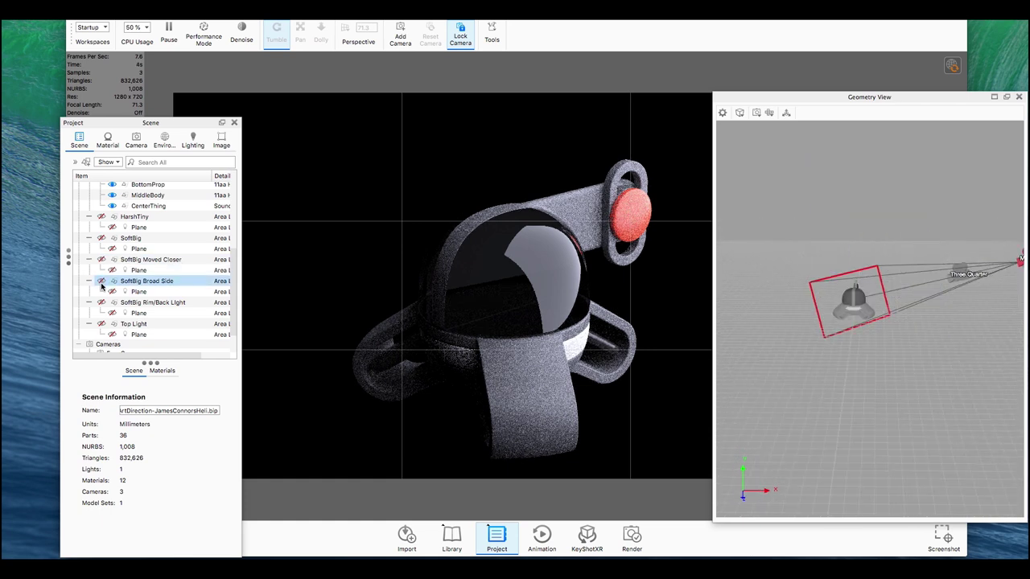
{"action": "left_click", "coordinate": [102, 281]}
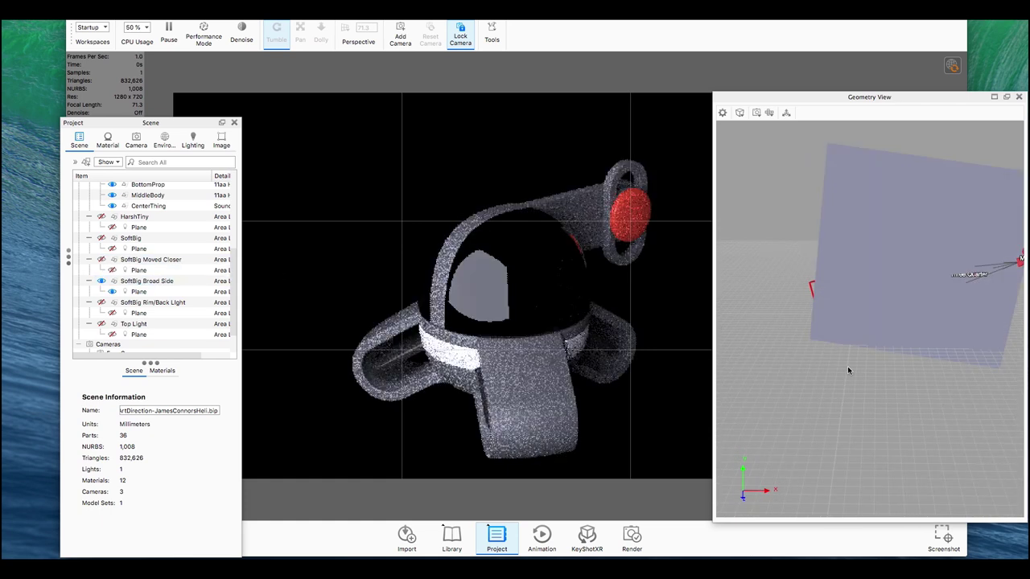
{"action": "left_click_drag", "start_coordinate": [893, 378], "coordinate": [793, 438]}
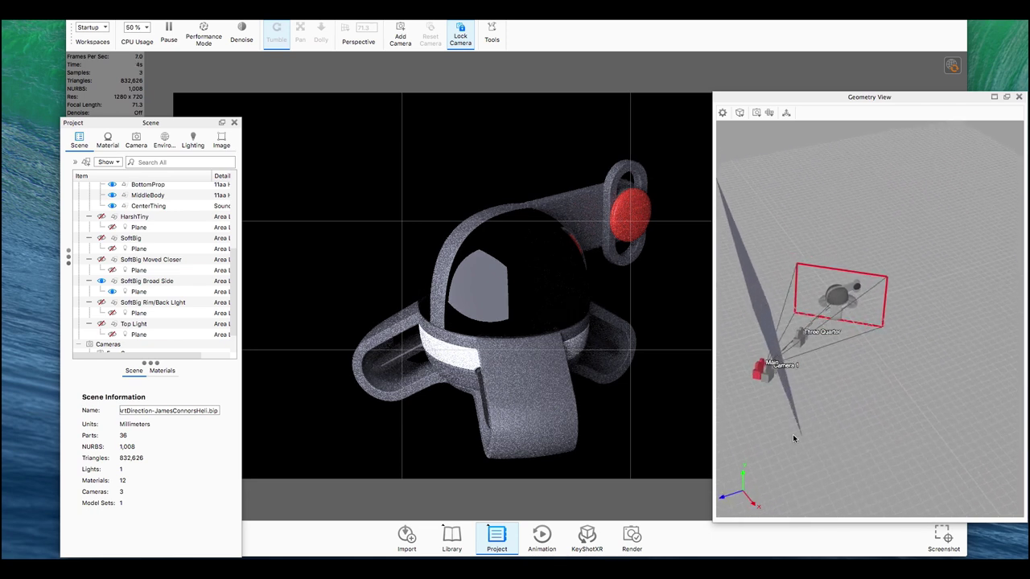
- Toggle Moved Closer once more, ending with SoftBig Broad Side as the only light
{"action": "left_click", "coordinate": [103, 283]}
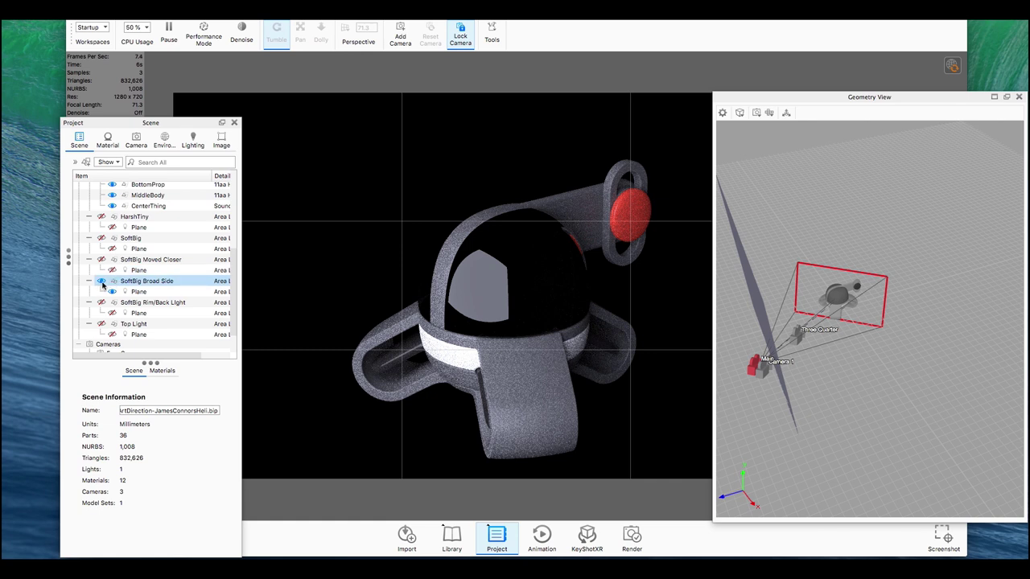
{"action": "left_click", "coordinate": [101, 260]}
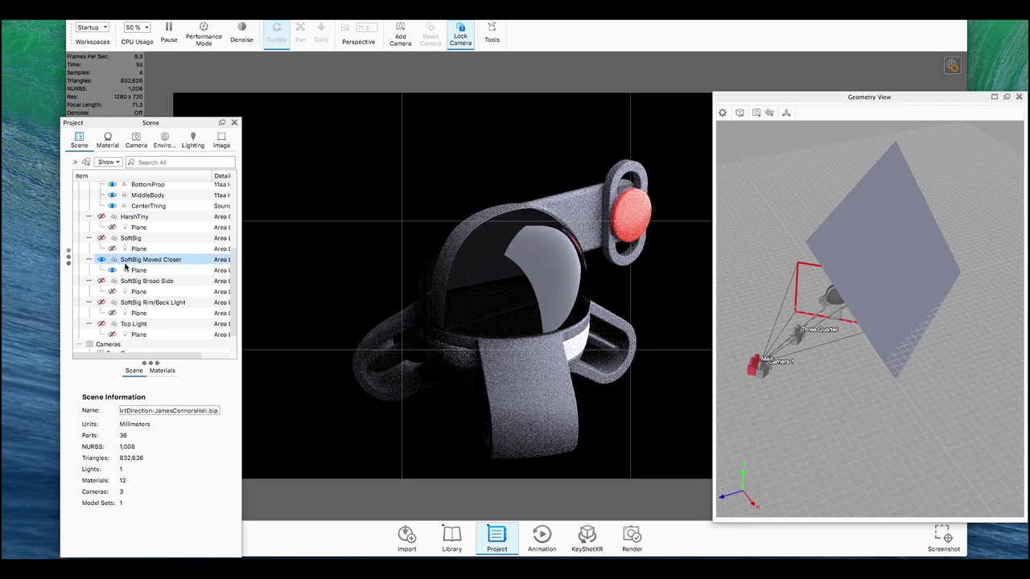
{"action": "left_click", "coordinate": [100, 259]}
{"action": "left_click", "coordinate": [101, 281]}
{"action": "left_click", "coordinate": [101, 281]}
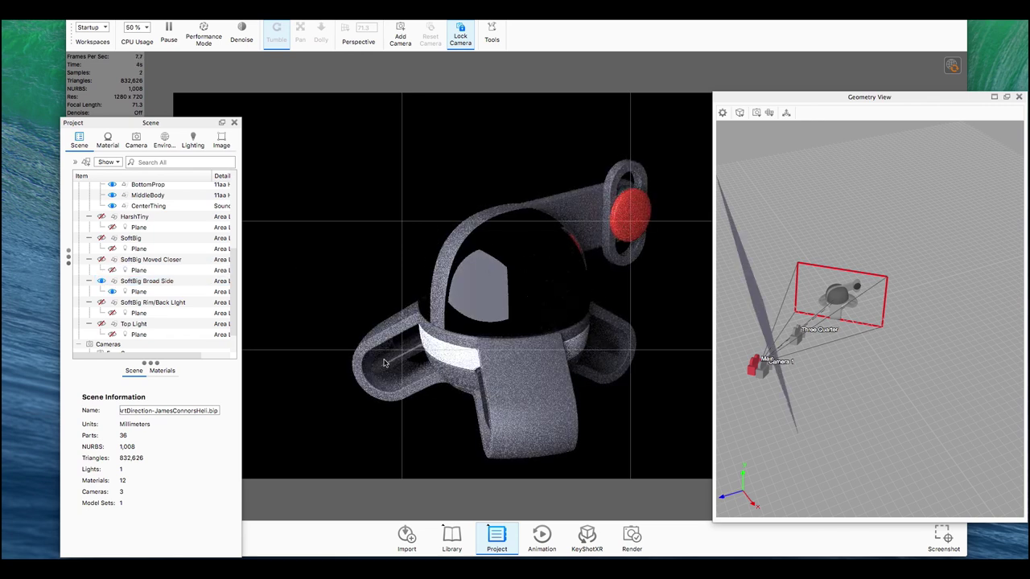
{"action": "left_click", "coordinate": [174, 283]}
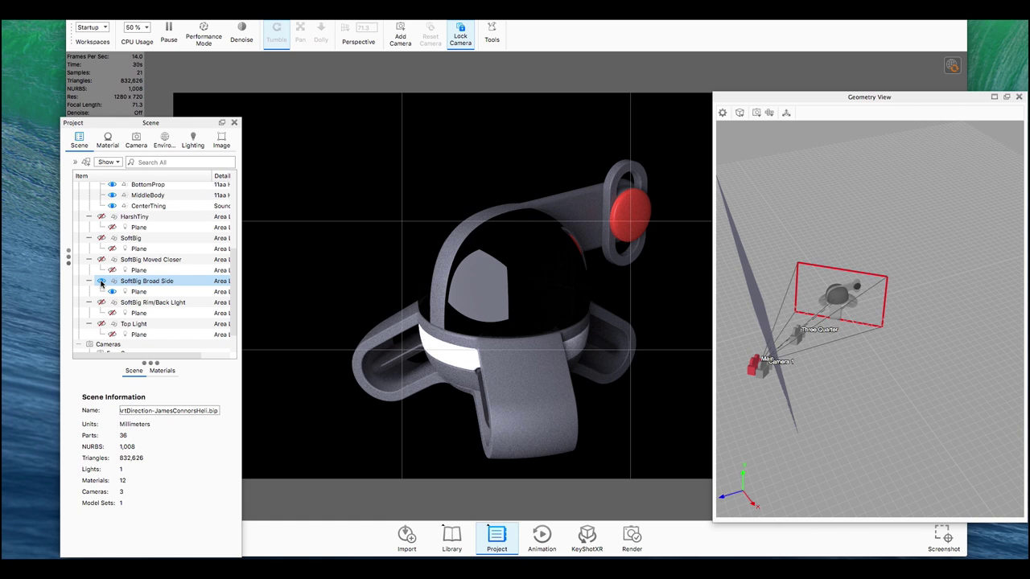
{"action": "left_click", "coordinate": [101, 280]}
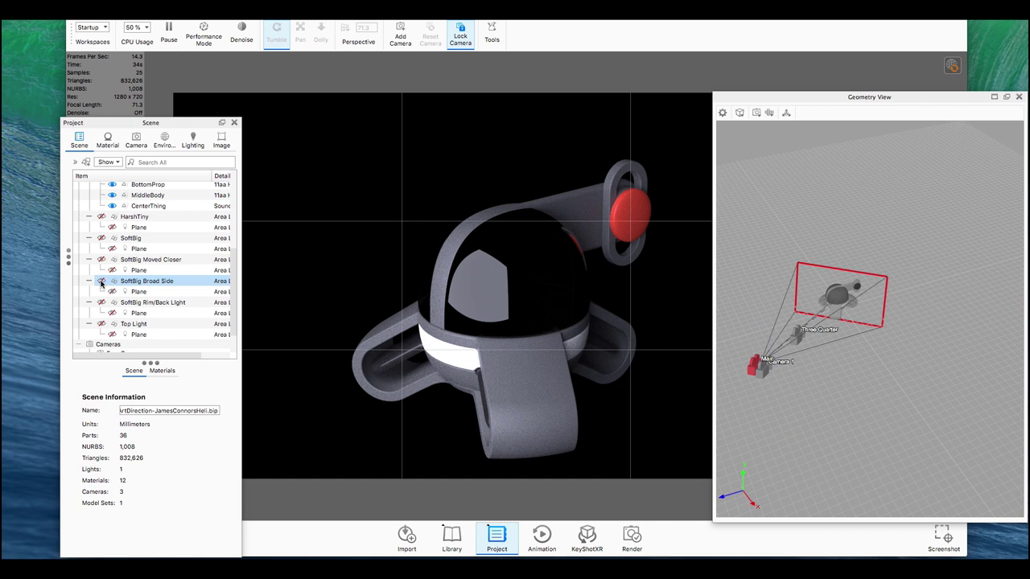
{"action": "left_click", "coordinate": [102, 259]}
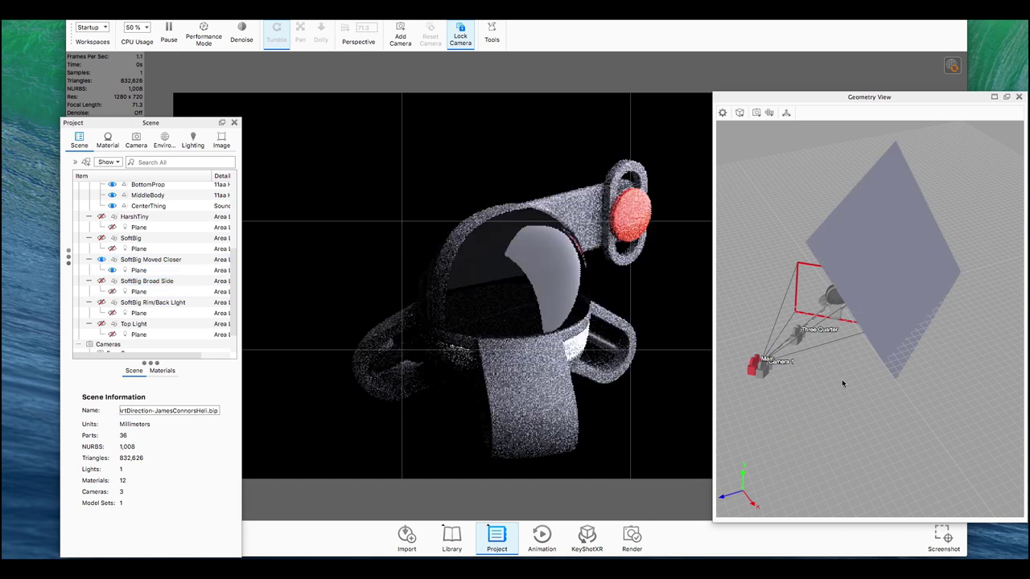
{"action": "left_click_drag", "start_coordinate": [840, 379], "coordinate": [948, 343]}
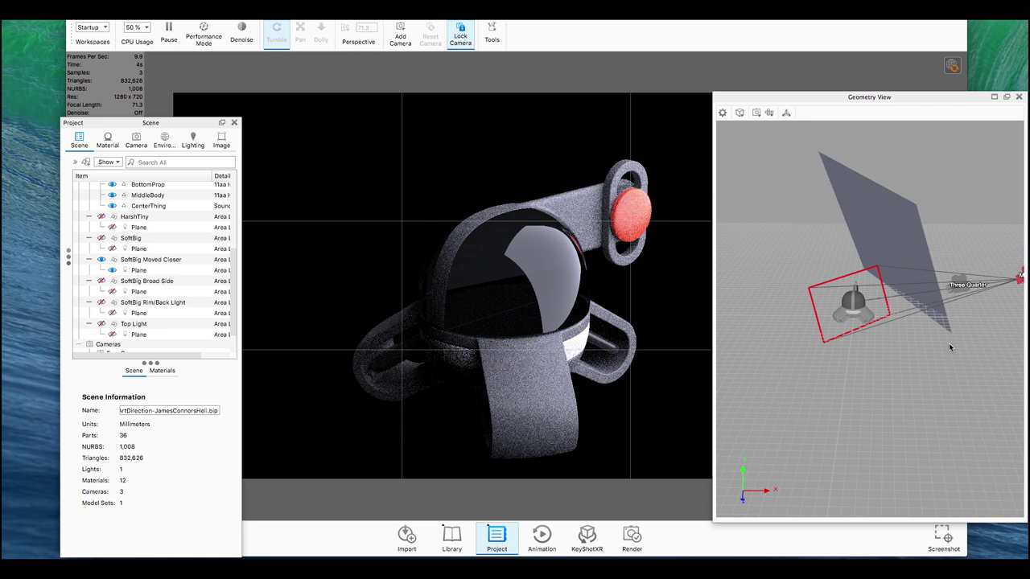
{"action": "left_click", "coordinate": [99, 260]}
{"action": "left_click", "coordinate": [101, 281]}
{"action": "left_click", "coordinate": [102, 259]}
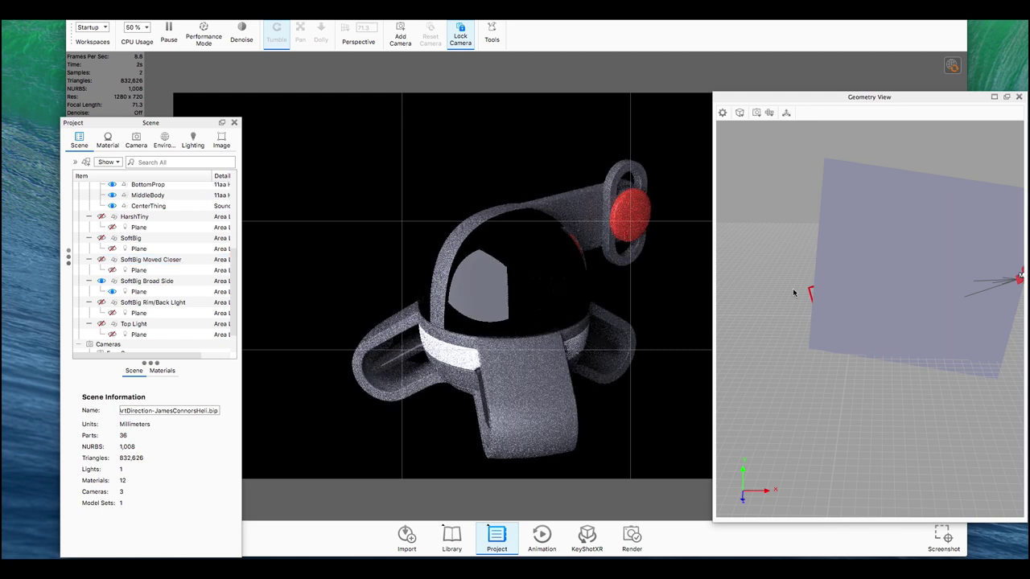
{"action": "left_click_drag", "start_coordinate": [777, 307], "coordinate": [732, 322]}
{"action": "left_click", "coordinate": [107, 249]}
{"action": "left_click", "coordinate": [105, 280]}
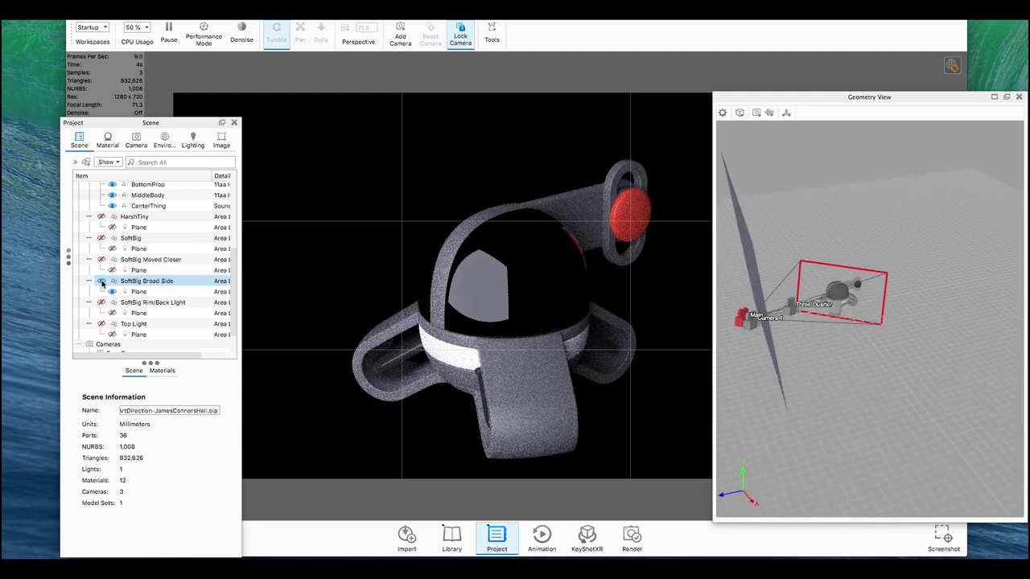
- Show the SoftBig Rim/Back Light and move its plane above and behind the product
{"action": "left_click", "coordinate": [103, 281]}
{"action": "left_click", "coordinate": [103, 302]}
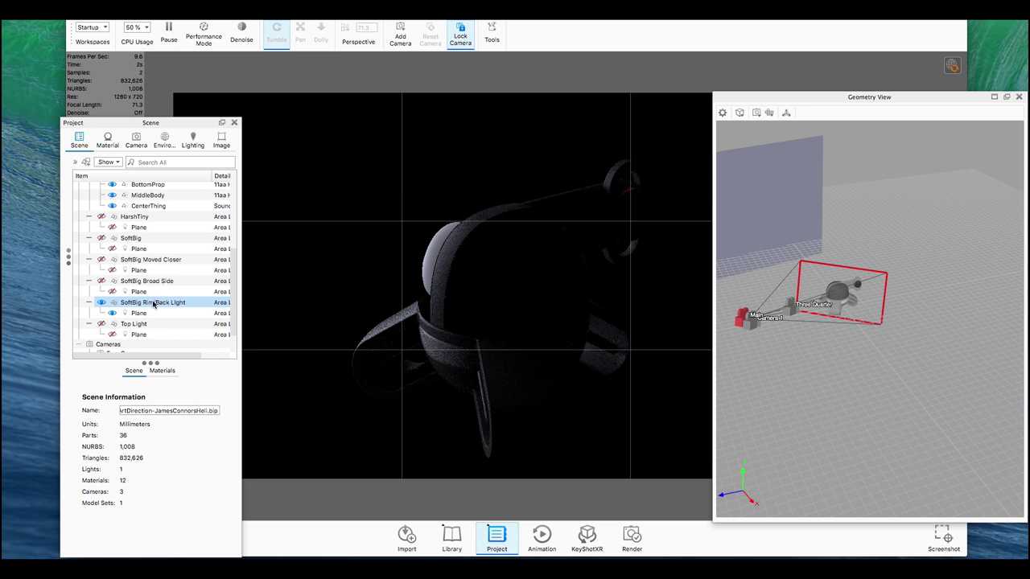
{"action": "left_click_drag", "start_coordinate": [832, 244], "coordinate": [861, 278]}
{"action": "right_click", "coordinate": [828, 198]}
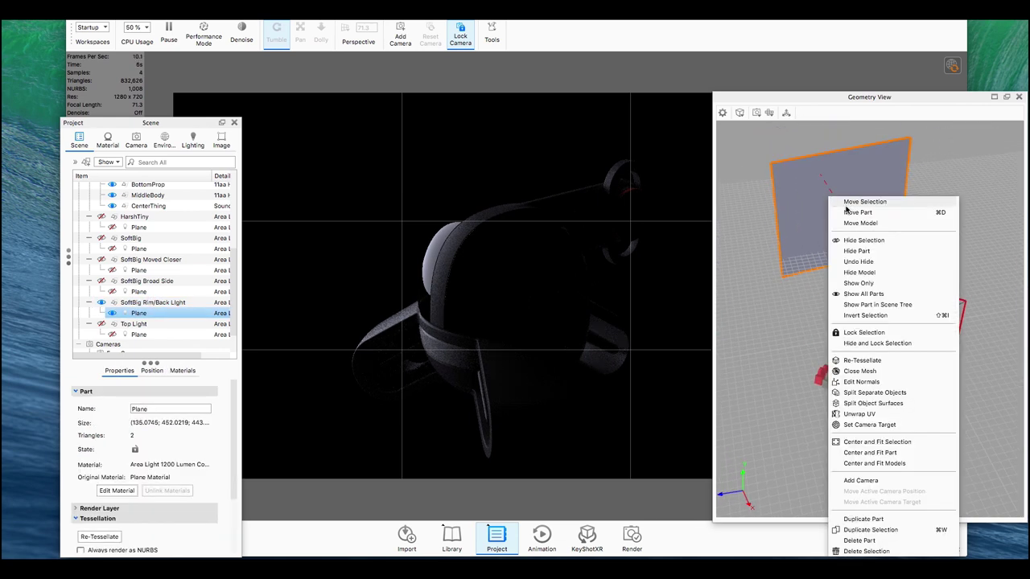
{"action": "left_click", "coordinate": [853, 202]}
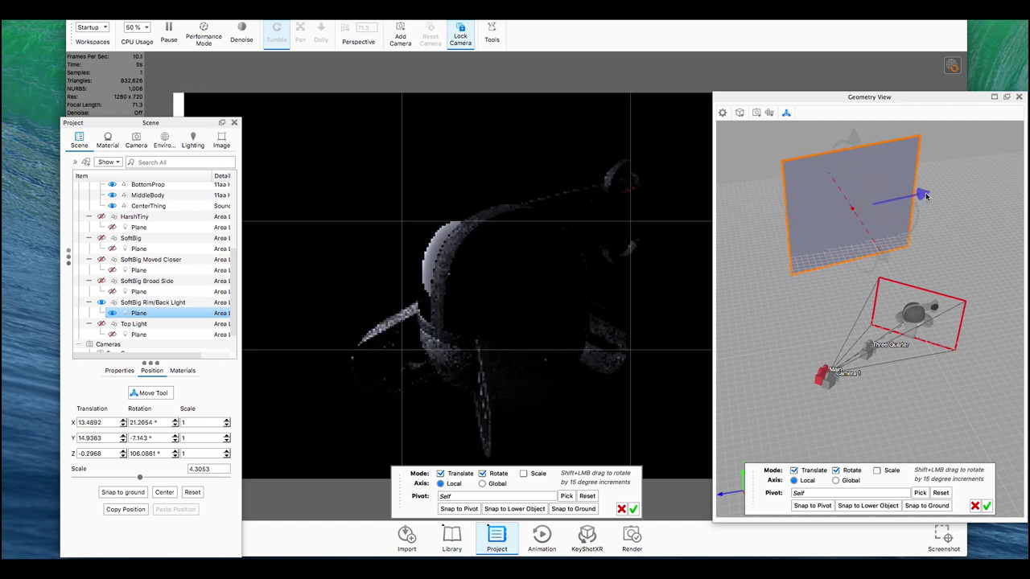
{"action": "left_click_drag", "start_coordinate": [925, 196], "coordinate": [902, 198]}
{"action": "mouse_move", "coordinate": [909, 249]}
{"action": "left_mouse_down"}
{"action": "mouse_move", "coordinate": [933, 301]}
{"action": "mouse_move", "coordinate": [904, 267]}
{"action": "left_mouse_up"}
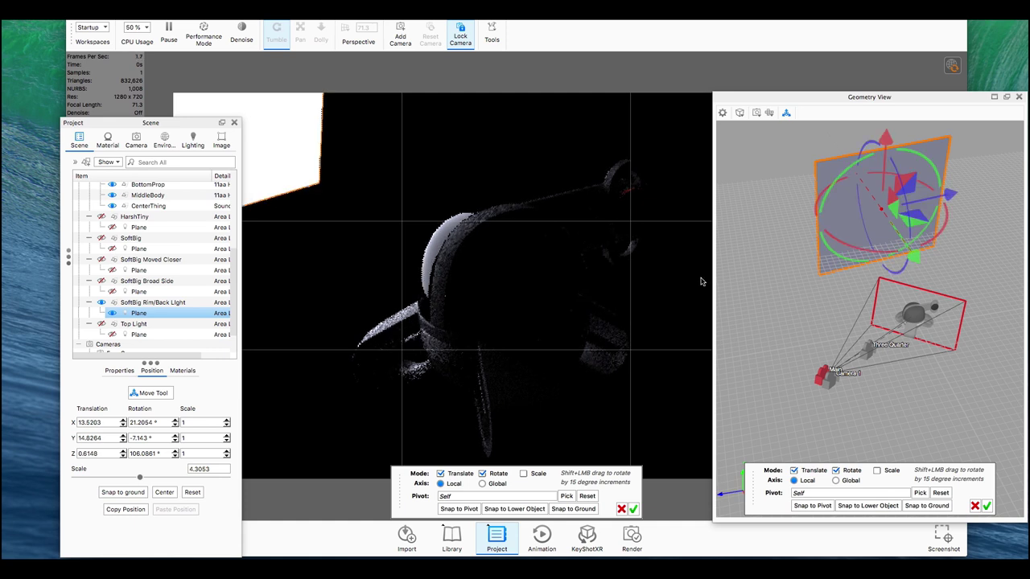
{"action": "left_click", "coordinate": [632, 509]}
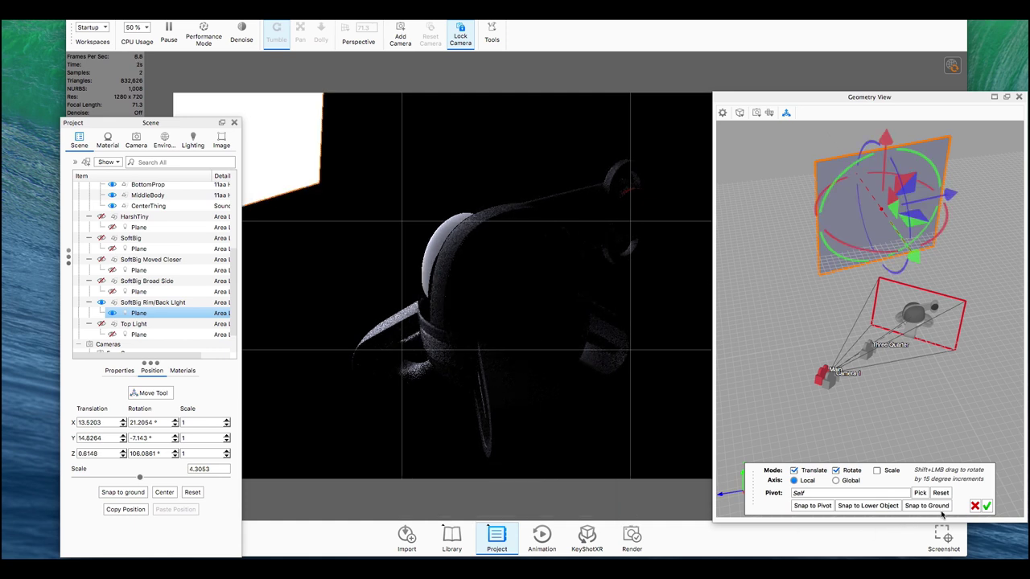
{"action": "left_click", "coordinate": [988, 505]}
- Compare the Broad Side and Moved Closer lights, ending with only SoftBig switched on
{"action": "left_click", "coordinate": [197, 304]}
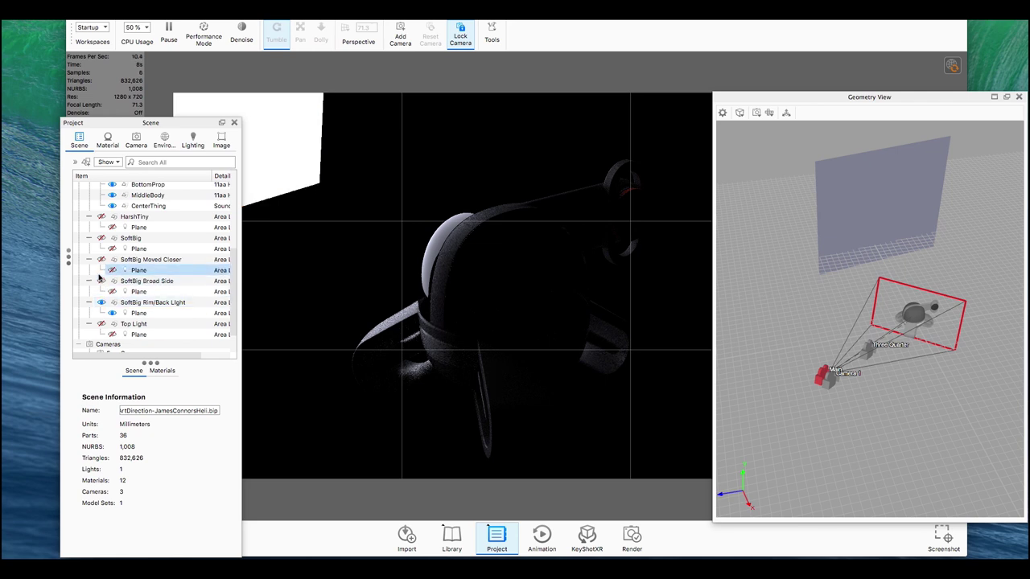
{"action": "left_click", "coordinate": [100, 280]}
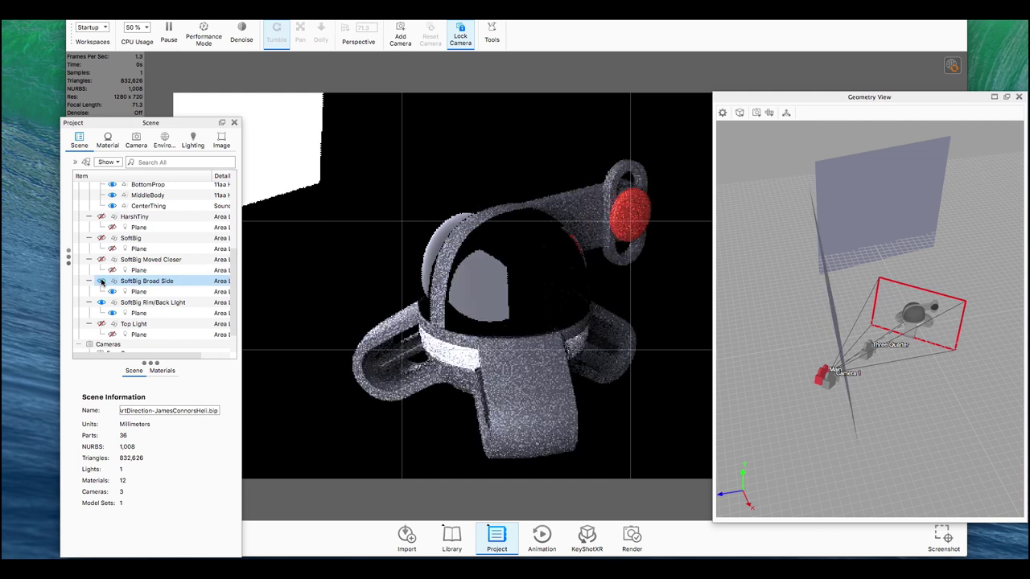
{"action": "left_click", "coordinate": [100, 281]}
{"action": "left_click", "coordinate": [102, 259]}
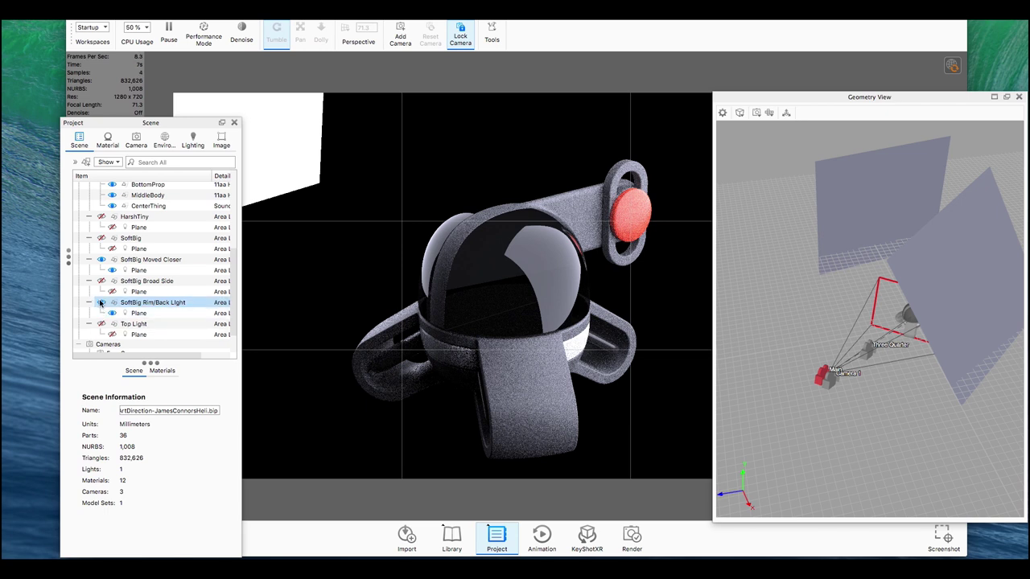
{"action": "left_click", "coordinate": [100, 303]}
{"action": "left_click", "coordinate": [102, 259]}
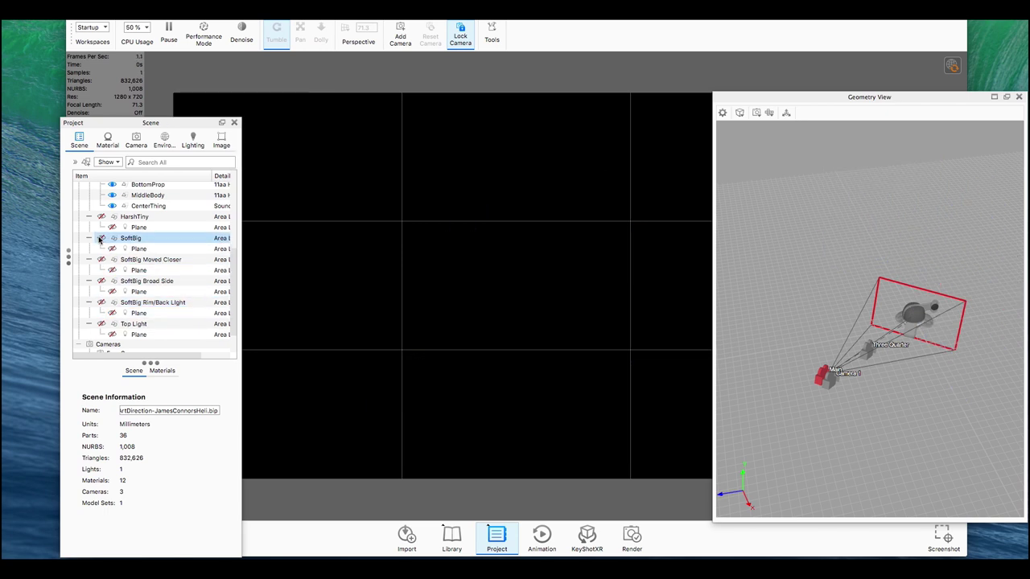
{"action": "left_click", "coordinate": [101, 239]}
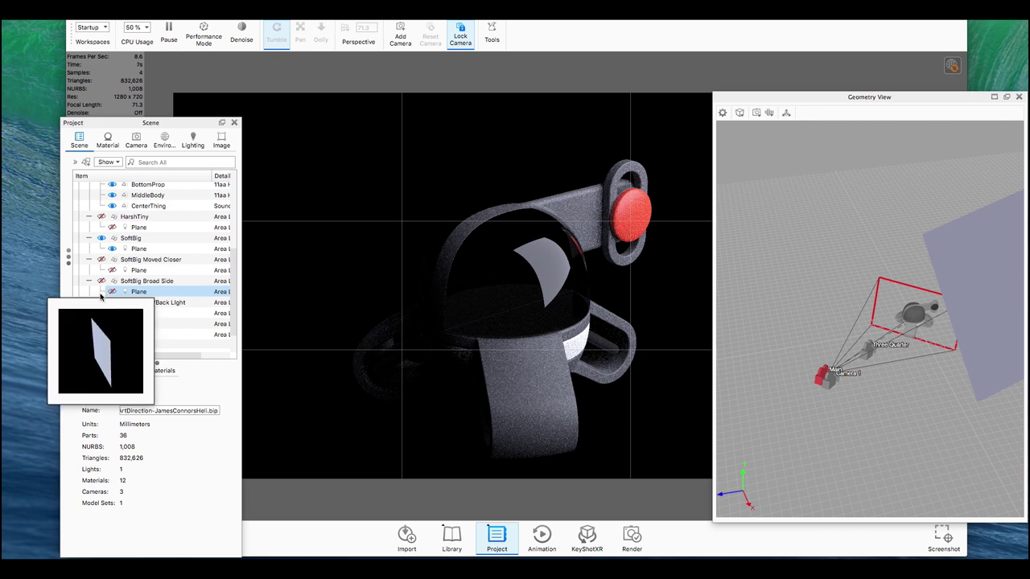
- Show the SoftBig Rim/Back Light and check its plane's 800 lumen power
{"action": "left_click", "coordinate": [113, 313]}
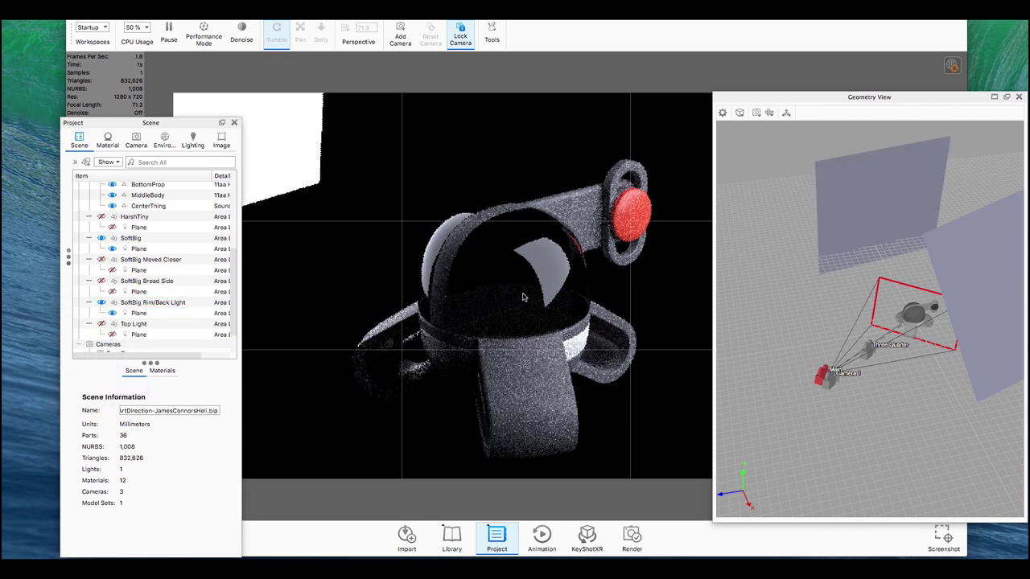
{"action": "double_click", "coordinate": [194, 315]}
{"action": "left_click", "coordinate": [186, 248]}
{"action": "double_click", "coordinate": [186, 249]}
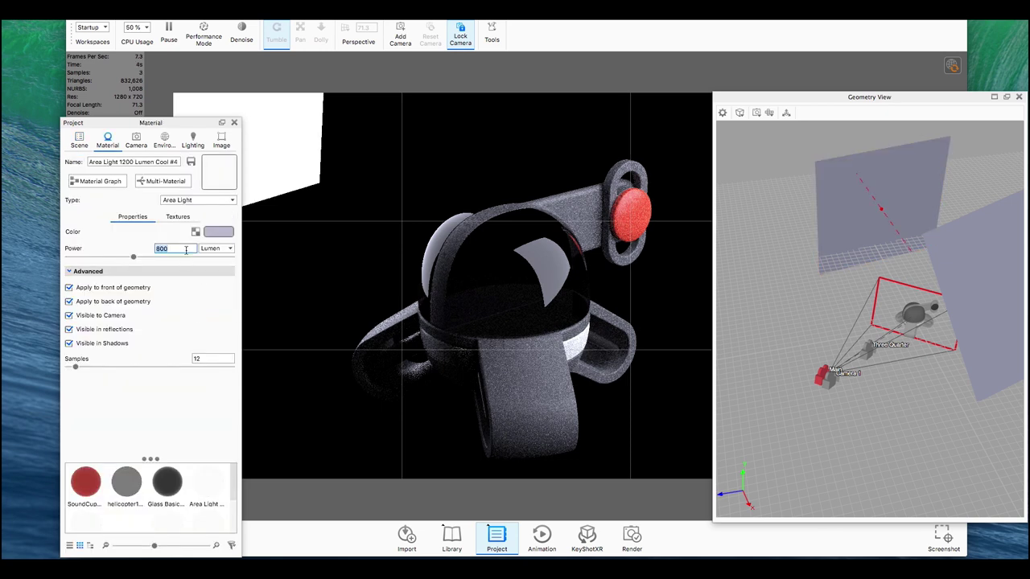
{"action": "left_click", "coordinate": [76, 147]}
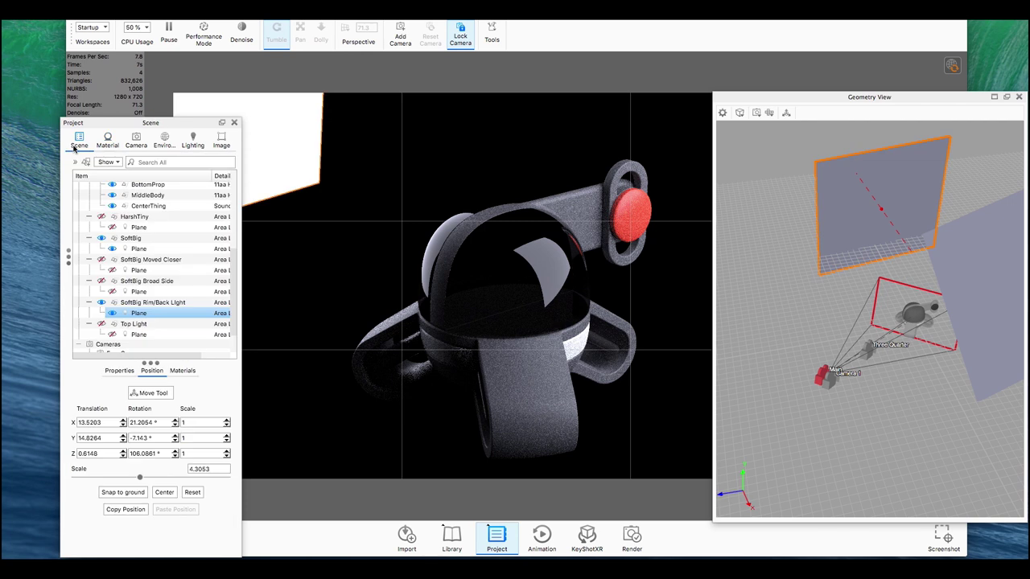
- Turn on SoftBig Broad Side and lower its plane's power from 2400 to 600 lumens
{"action": "left_click", "coordinate": [99, 282]}
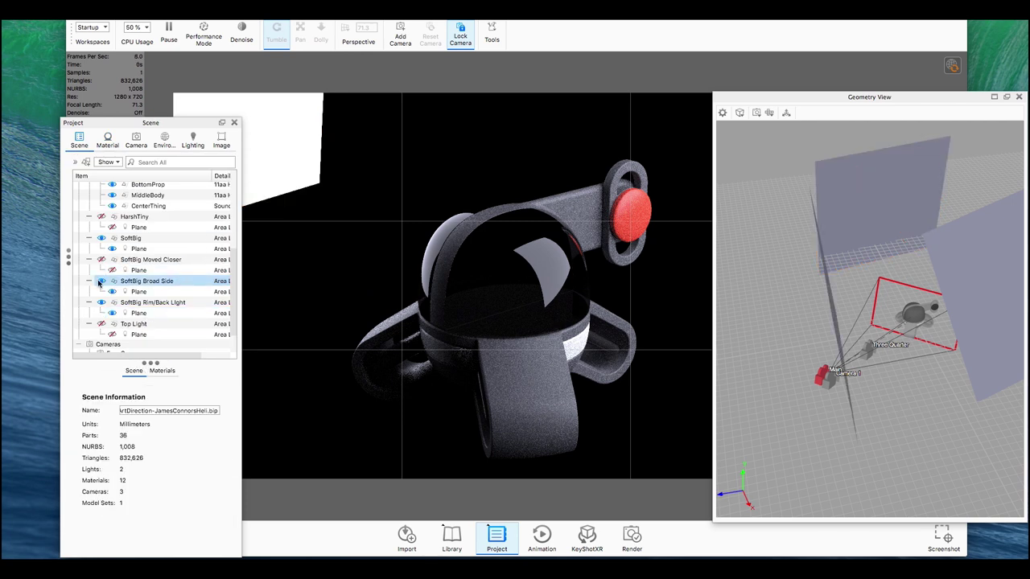
{"action": "double_click", "coordinate": [138, 291]}
{"action": "left_click", "coordinate": [170, 249]}
{"action": "double_click", "coordinate": [170, 249]}
{"action": "type", "text": "800"}
{"action": "key", "text": "Return"}
{"action": "type", "text": "600"}
{"action": "key", "text": "Return"}
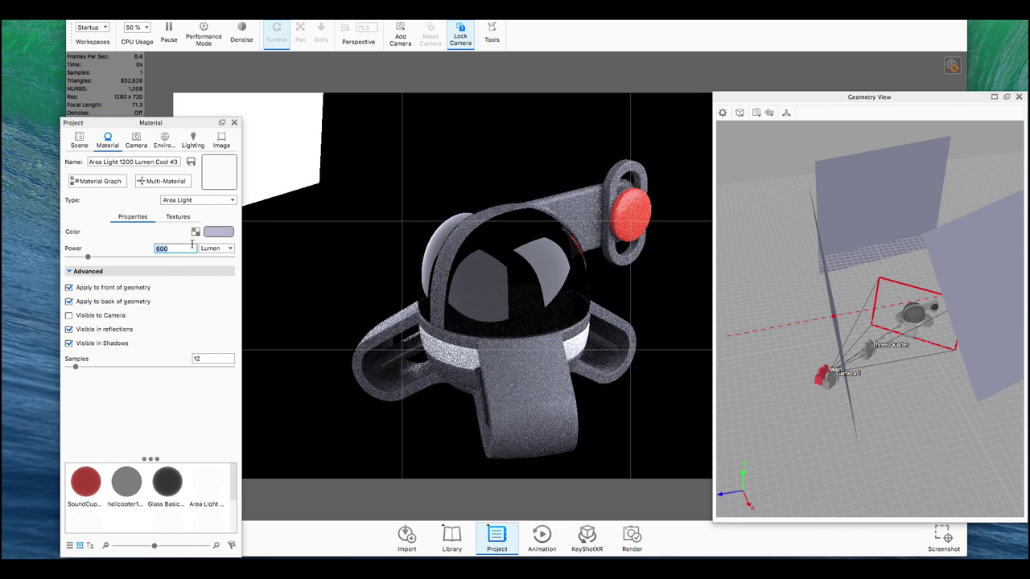
- Hide the SoftBig Moved Closer, Broad Side and Rim/Back lights
{"action": "left_click", "coordinate": [83, 144]}
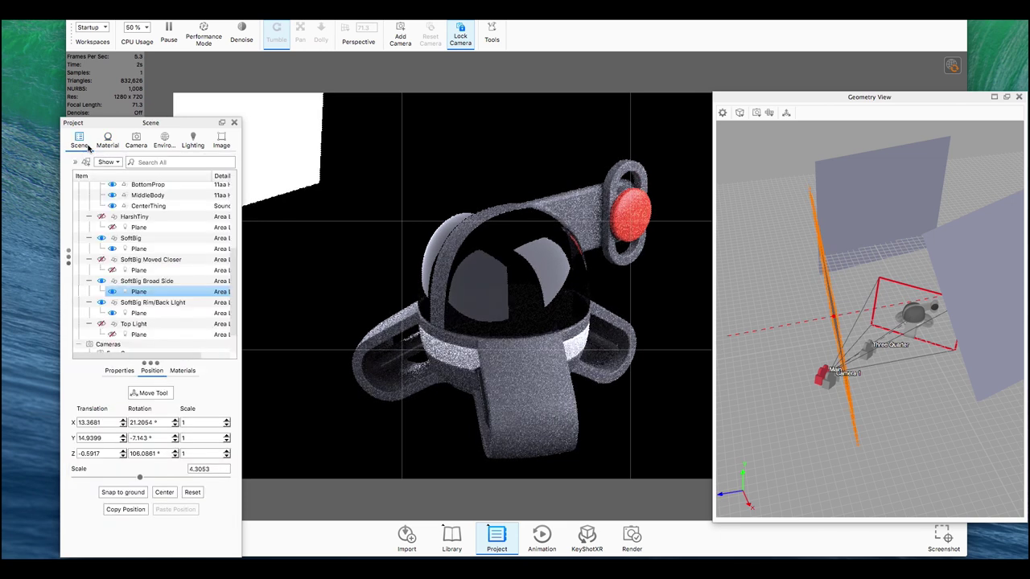
{"action": "left_click", "coordinate": [100, 260]}
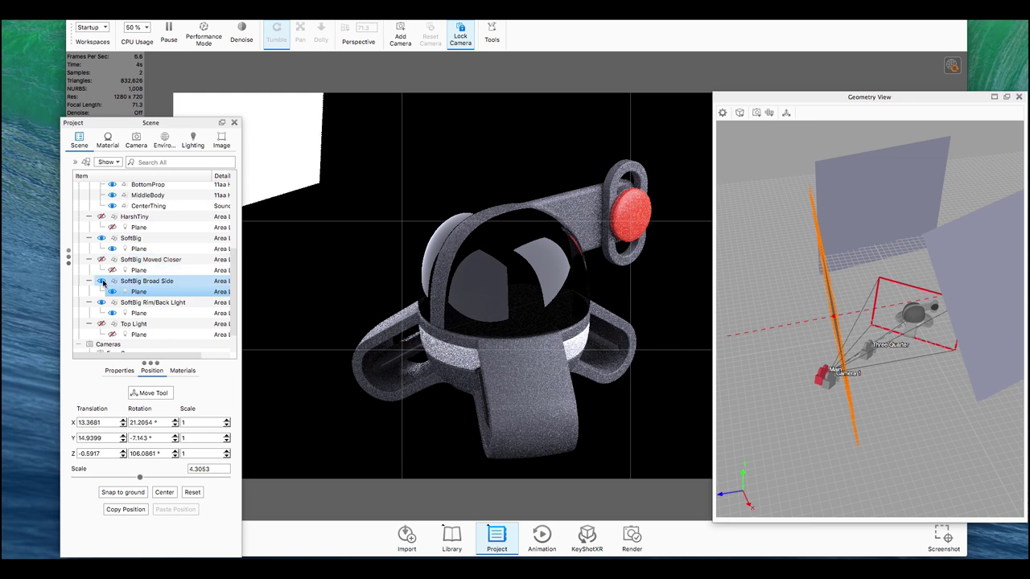
{"action": "left_click", "coordinate": [101, 282]}
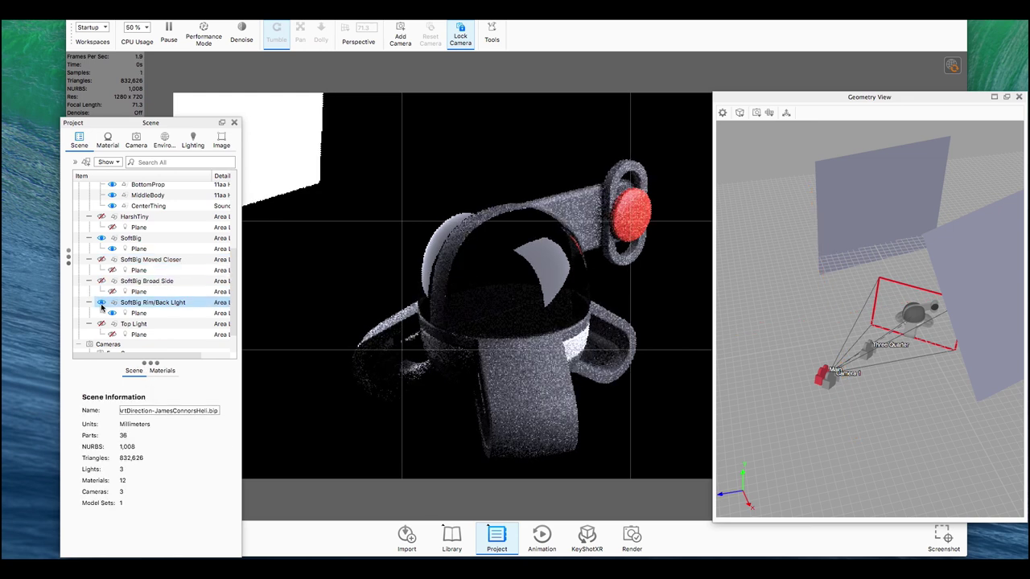
{"action": "left_click", "coordinate": [101, 303]}
- Turn on the Top Light, hide SoftBig, and set the background colour to white
{"action": "left_click", "coordinate": [100, 324]}
{"action": "left_click", "coordinate": [101, 238]}
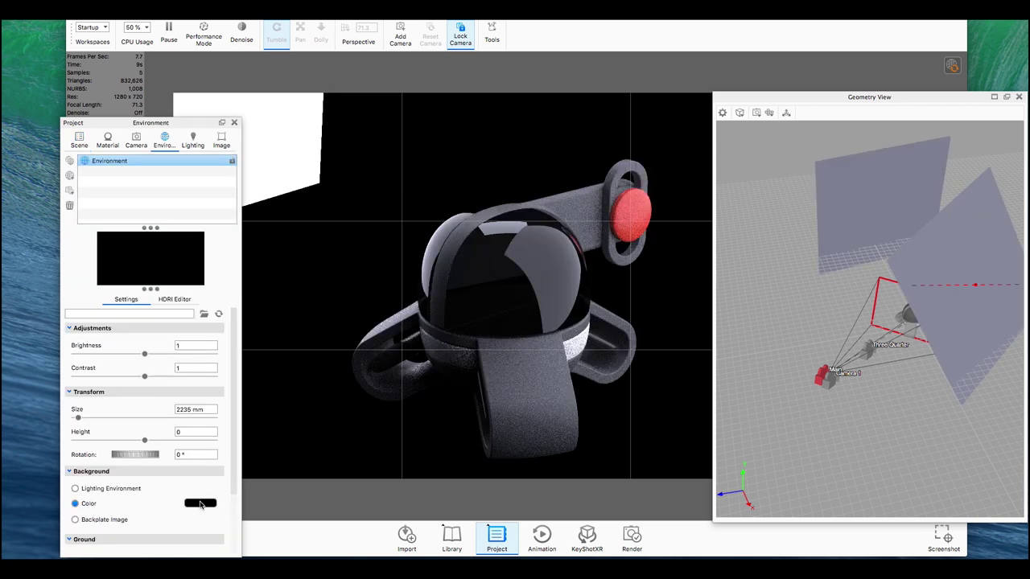
{"action": "left_click", "coordinate": [201, 503]}
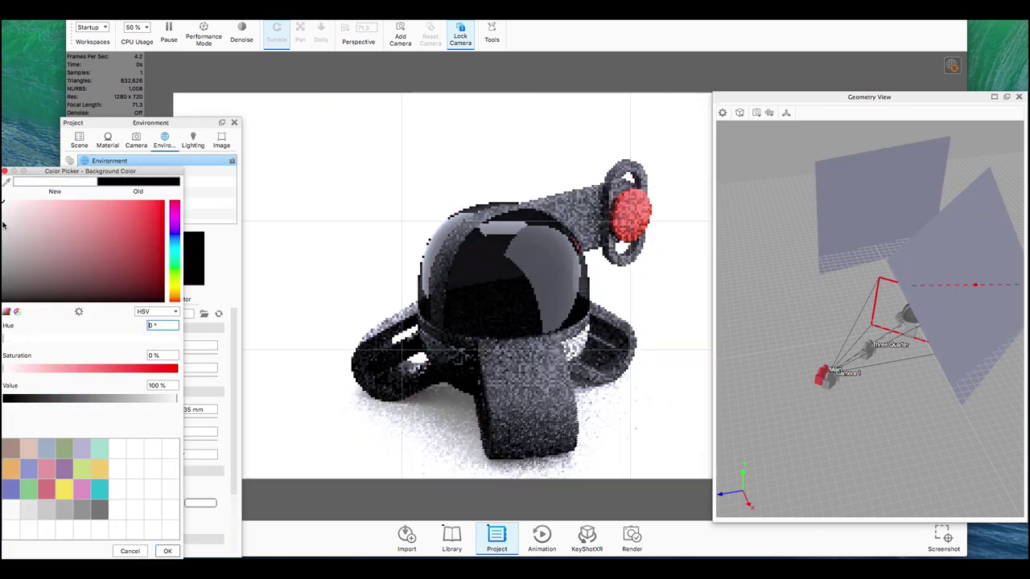
{"action": "left_click", "coordinate": [168, 551]}
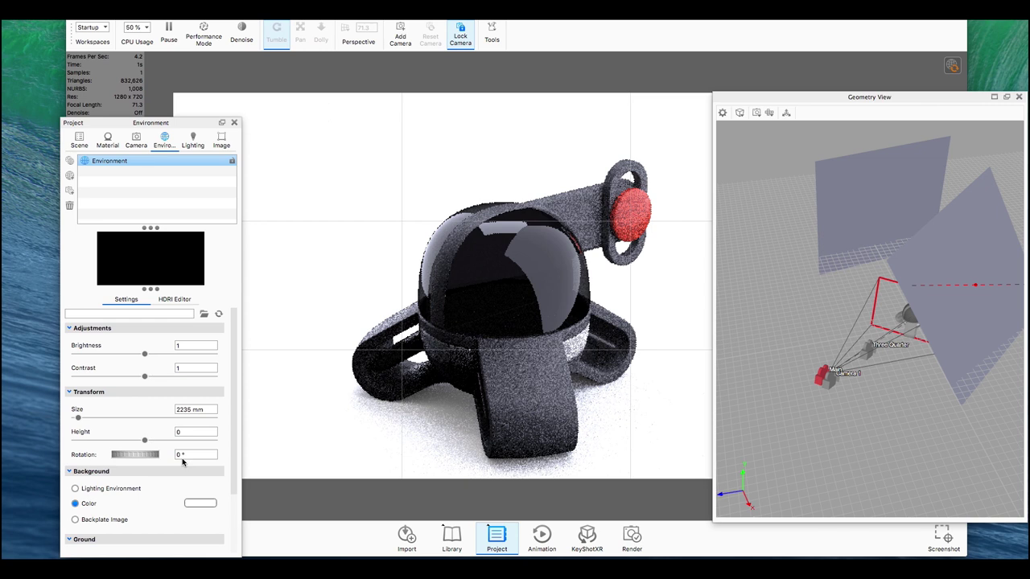
- Raise the SoftBig Moved Closer plane's light power from 1000 to 2000 lumens
{"action": "left_click", "coordinate": [79, 141]}
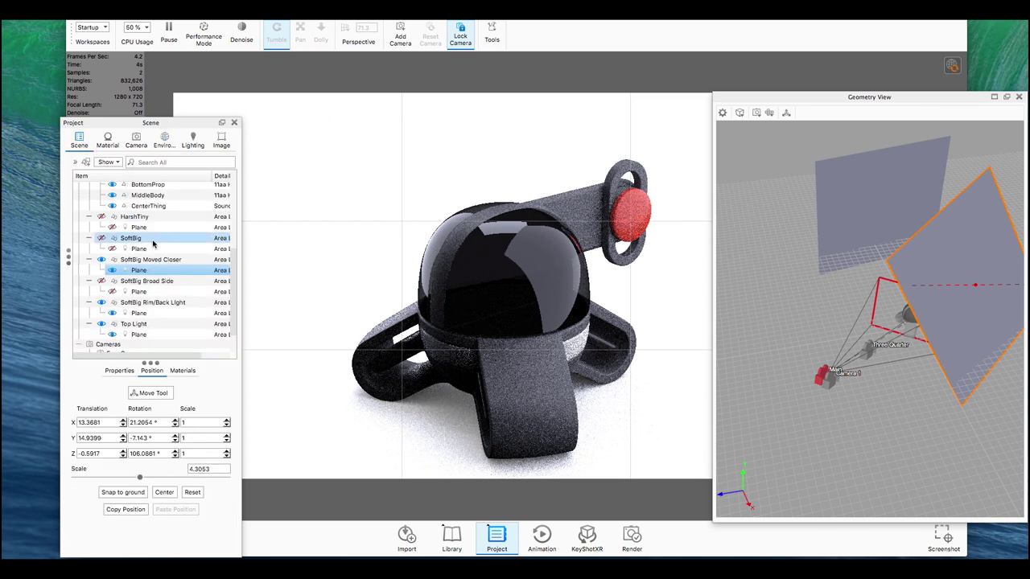
{"action": "left_click", "coordinate": [151, 260]}
{"action": "left_click", "coordinate": [151, 269]}
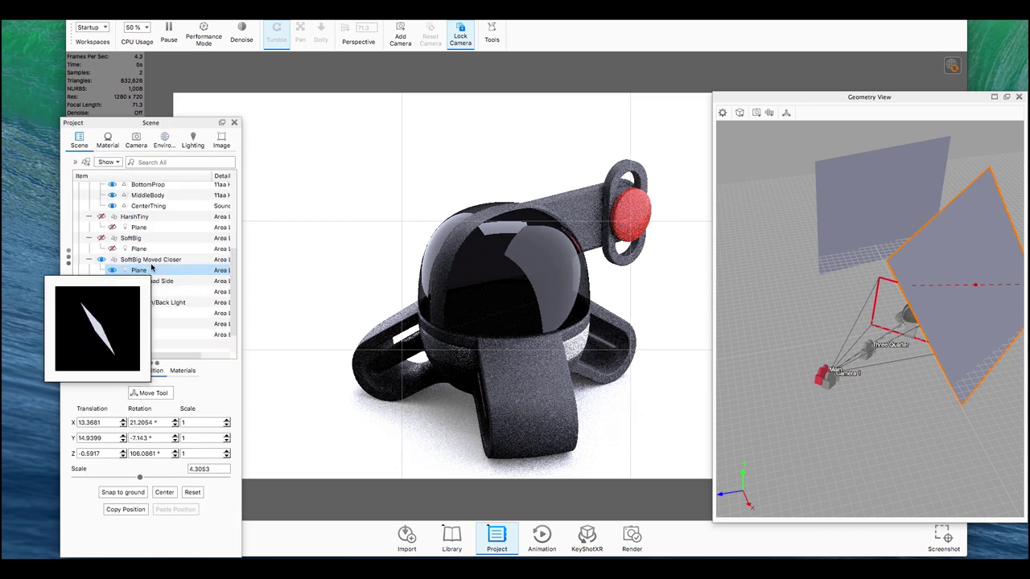
{"action": "double_click", "coordinate": [152, 269]}
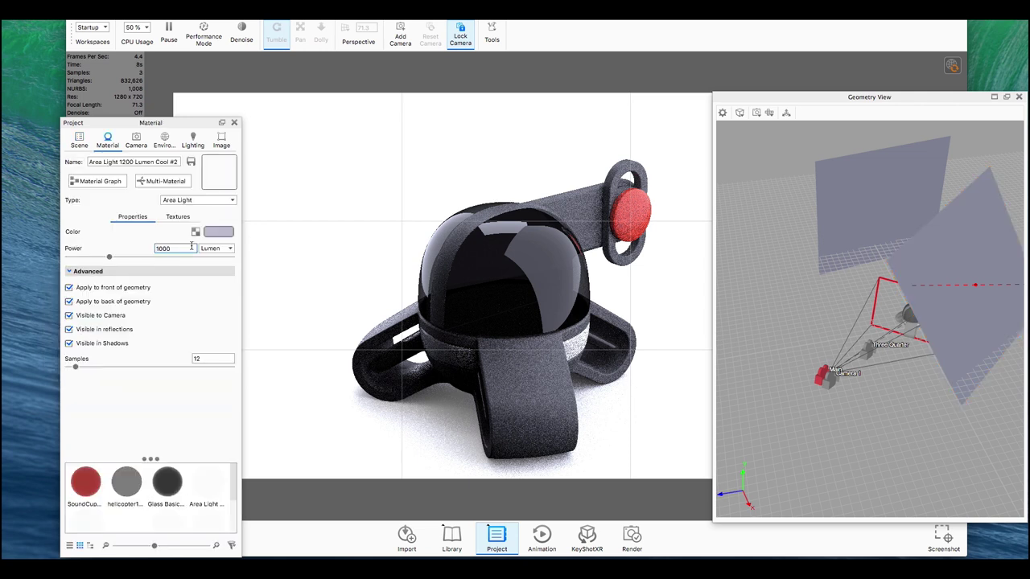
{"action": "double_click", "coordinate": [192, 245]}
{"action": "type", "text": "2000"}
{"action": "key", "text": "Return"}
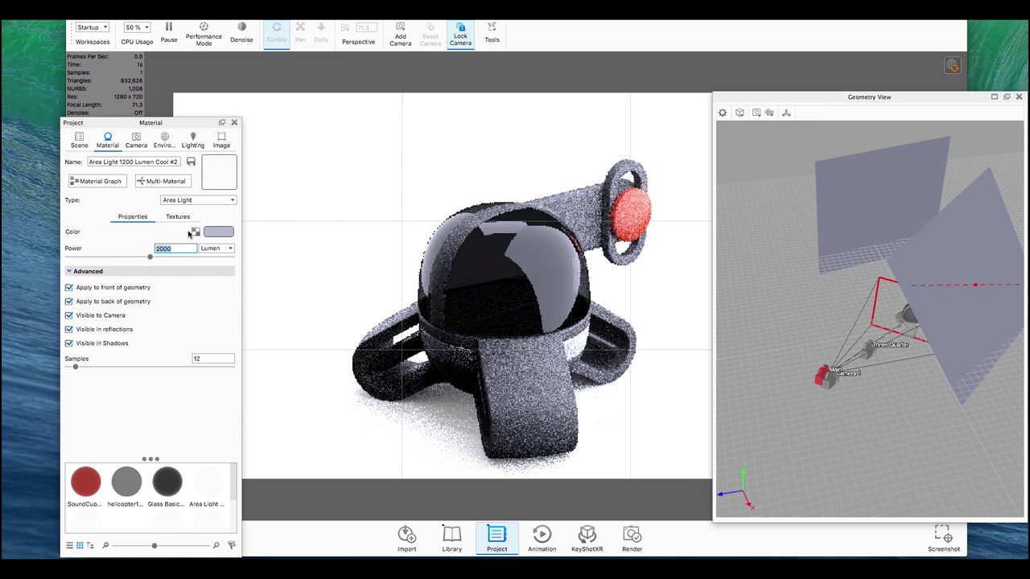
{"action": "left_click", "coordinate": [78, 141]}
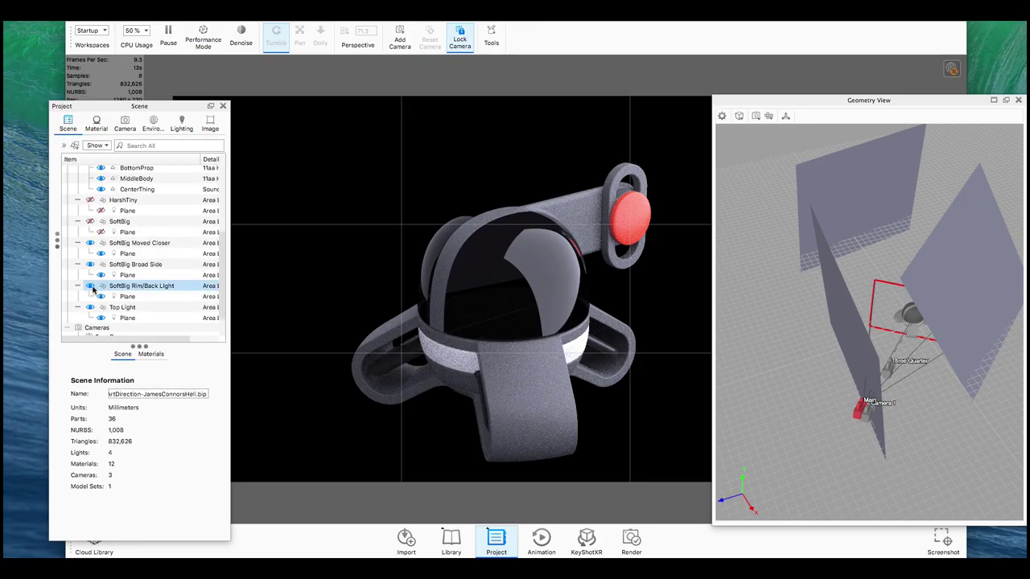
- Briefly toggle the Rim/Back Light off and on, then switch off the Top Light
{"action": "left_click", "coordinate": [92, 288]}
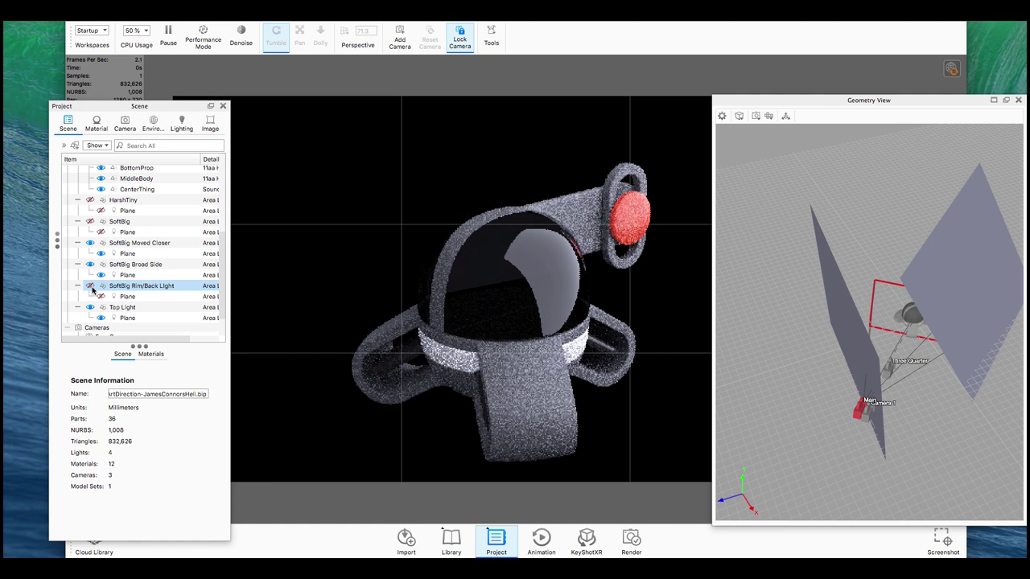
{"action": "left_click", "coordinate": [92, 288]}
{"action": "left_click", "coordinate": [92, 297]}
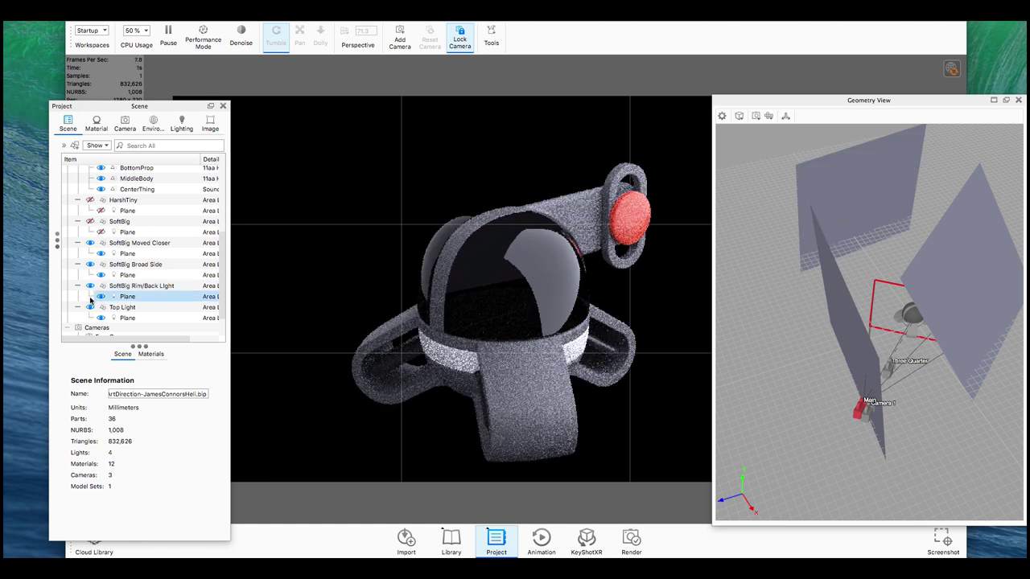
{"action": "left_click", "coordinate": [90, 305]}
{"action": "left_click", "coordinate": [91, 308]}
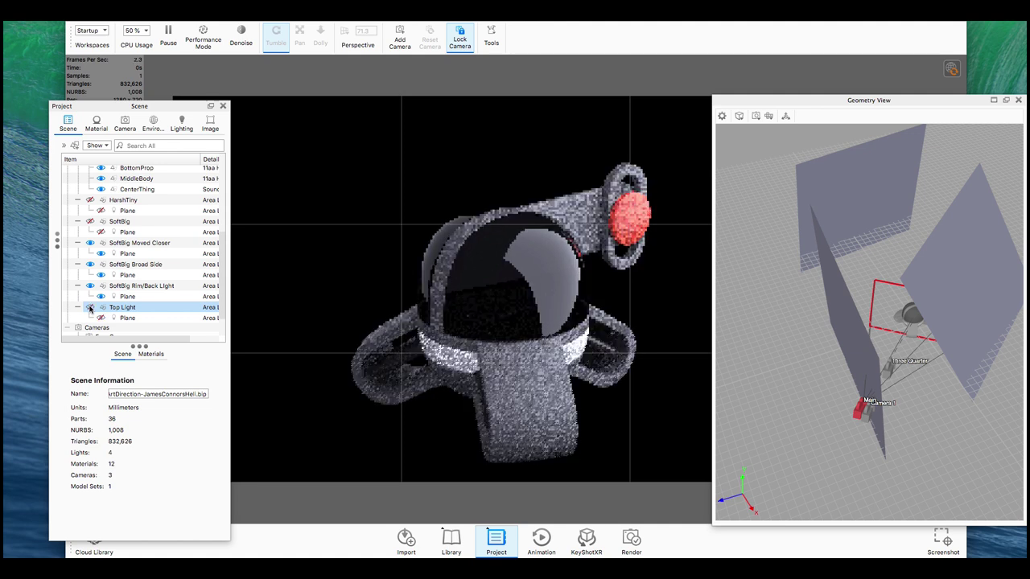
- Enable depth of field on the Main camera and pick the focus point on the sphere
{"action": "key", "text": "c"}
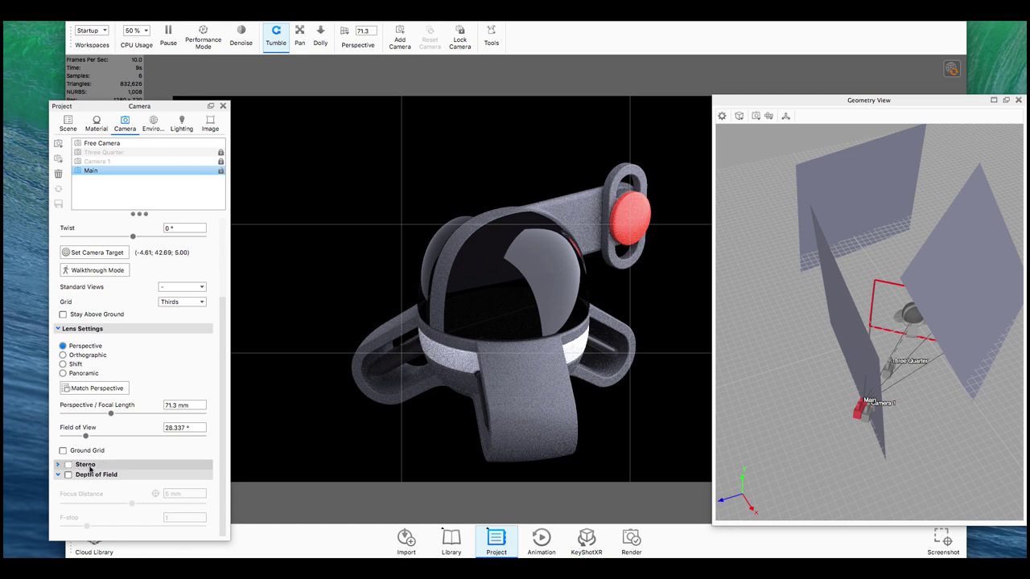
{"action": "left_click", "coordinate": [68, 474]}
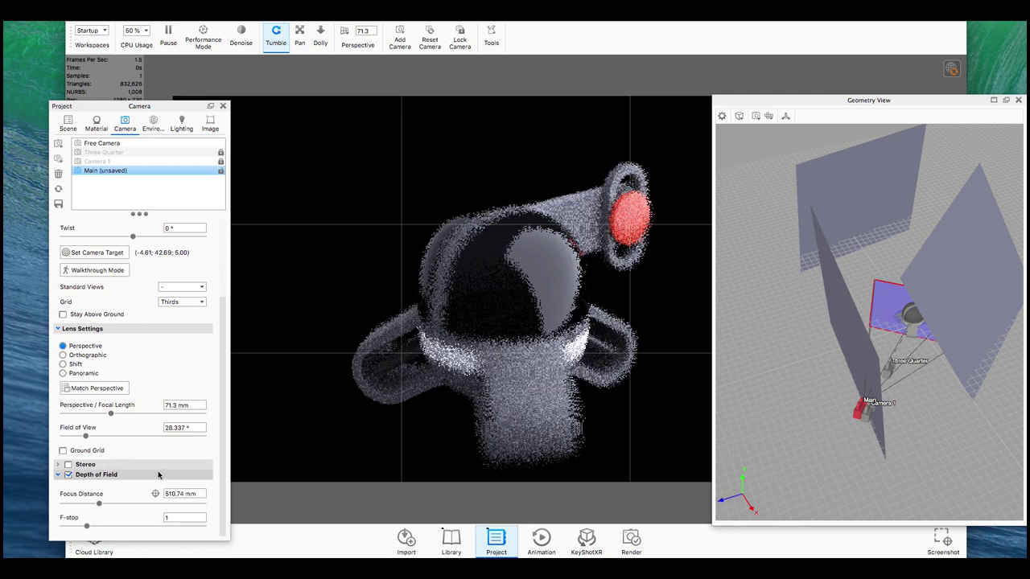
{"action": "left_click", "coordinate": [155, 493]}
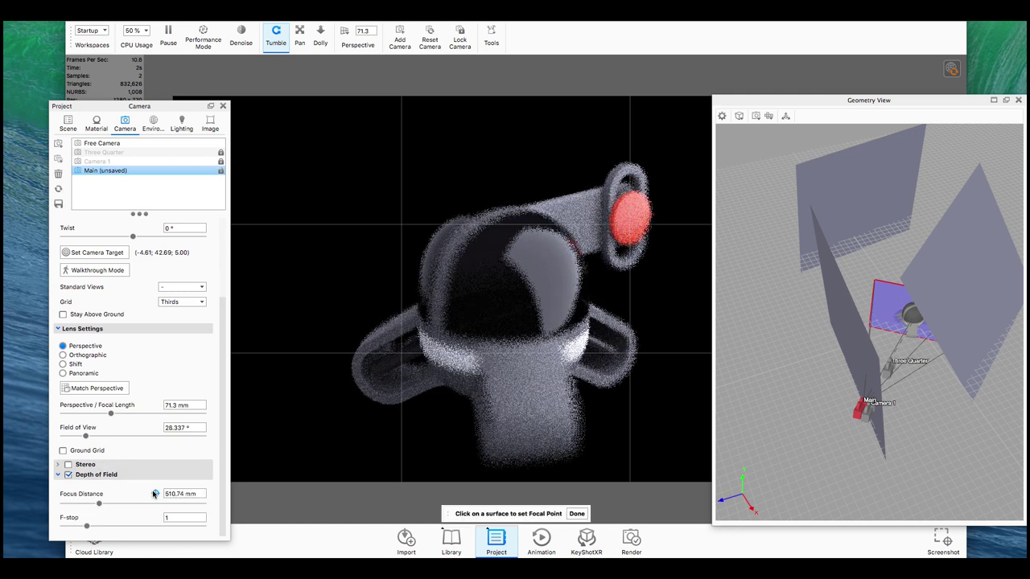
{"action": "left_click", "coordinate": [489, 303]}
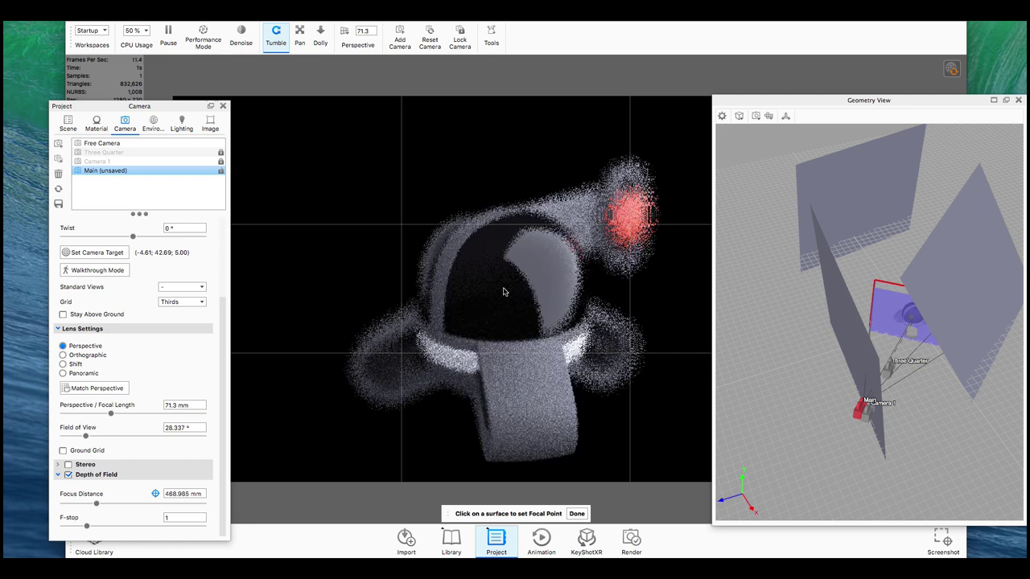
{"action": "left_click", "coordinate": [503, 292]}
- Try F-stop values 6 and 7, then set 11 with focus at 468.308 mm
{"action": "left_click", "coordinate": [172, 515]}
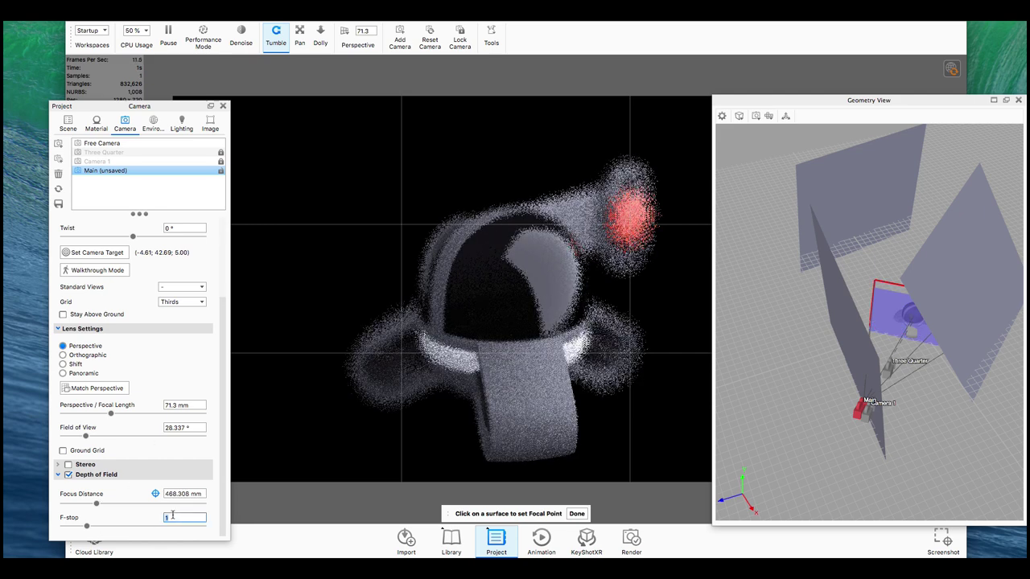
{"action": "type", "text": "6"}
{"action": "key", "text": "Return"}
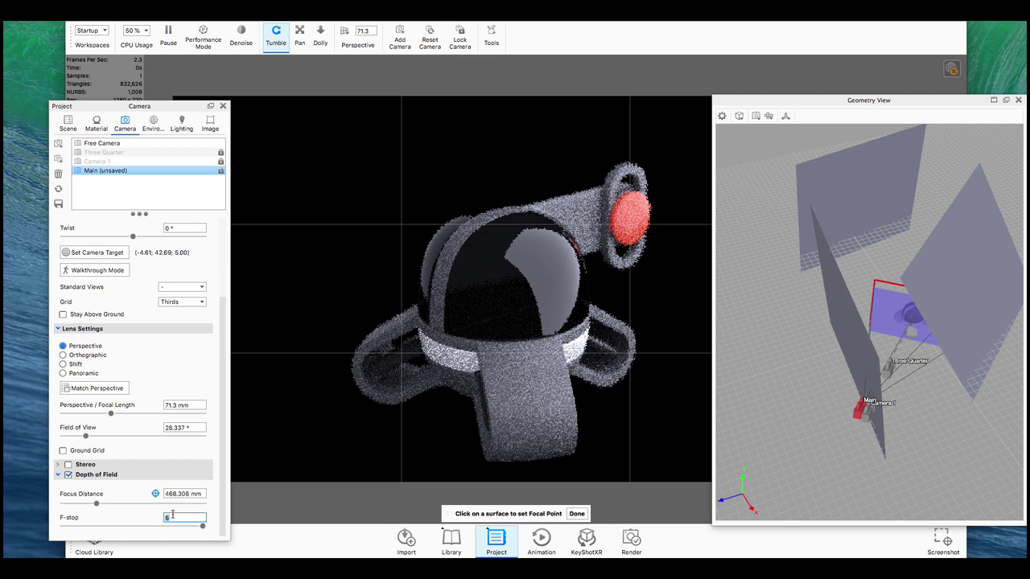
{"action": "type", "text": "7"}
{"action": "key", "text": "Return"}
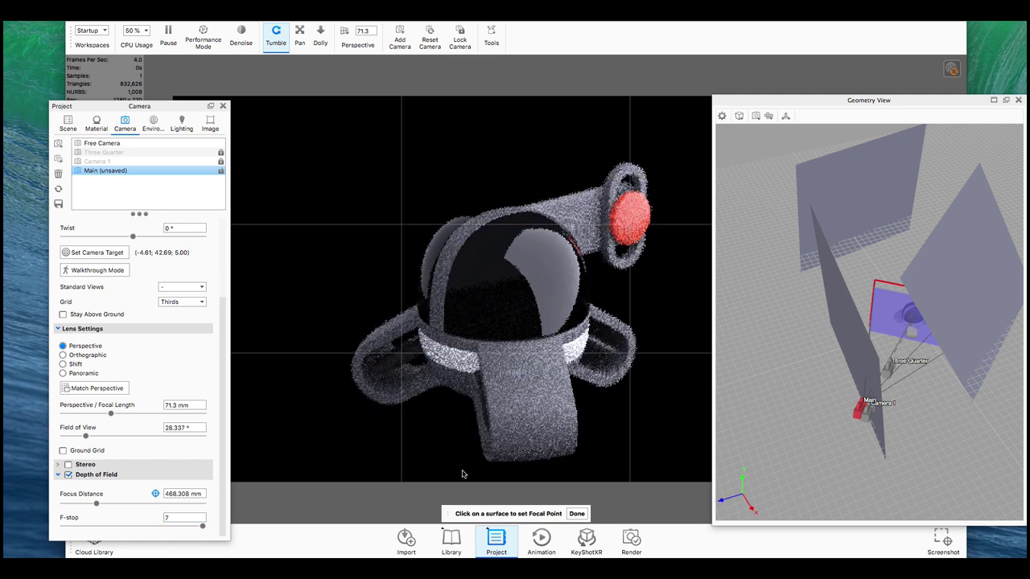
{"action": "left_click", "coordinate": [576, 514]}
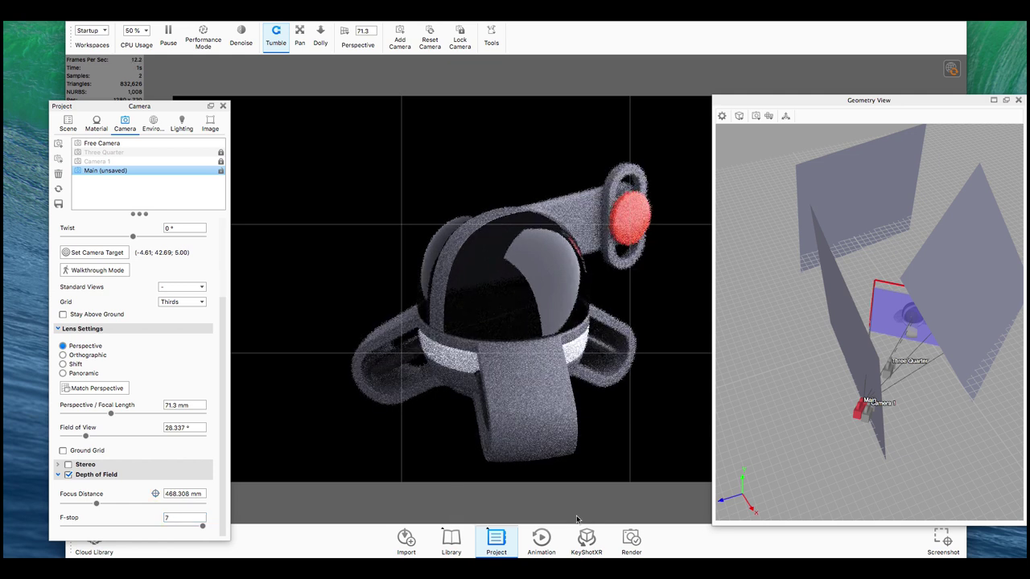
{"action": "left_click", "coordinate": [176, 519]}
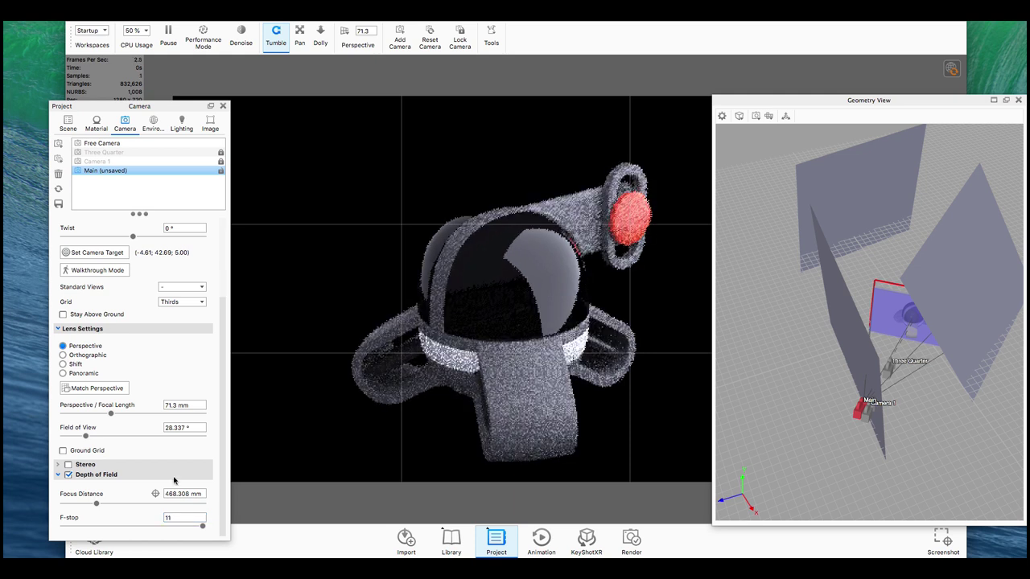
{"action": "left_click", "coordinate": [67, 123]}
- Try a warm 2500 K colour on the rim light, then discard the change
{"action": "double_click", "coordinate": [134, 297]}
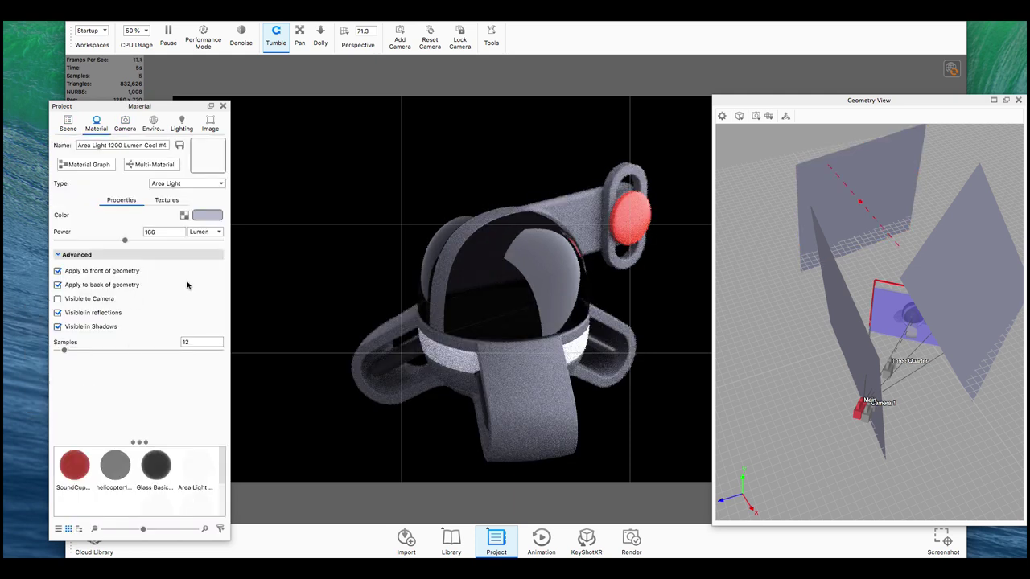
{"action": "left_click", "coordinate": [204, 219]}
{"action": "left_click_drag", "start_coordinate": [22, 339], "coordinate": [4, 346]}
{"action": "left_click_drag", "start_coordinate": [150, 177], "coordinate": [273, 103]}
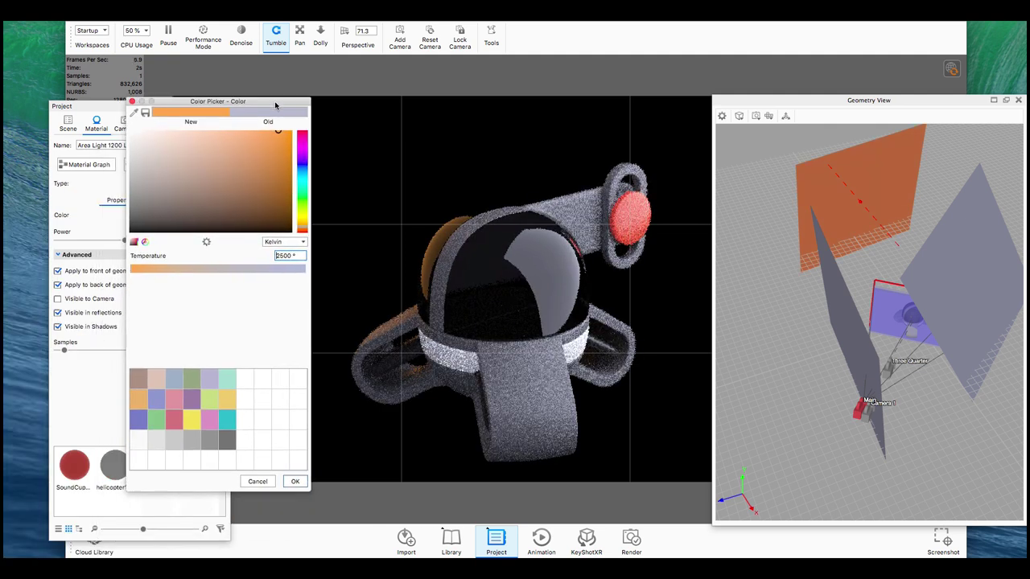
{"action": "left_click", "coordinate": [258, 482]}
{"action": "left_click", "coordinate": [68, 123]}
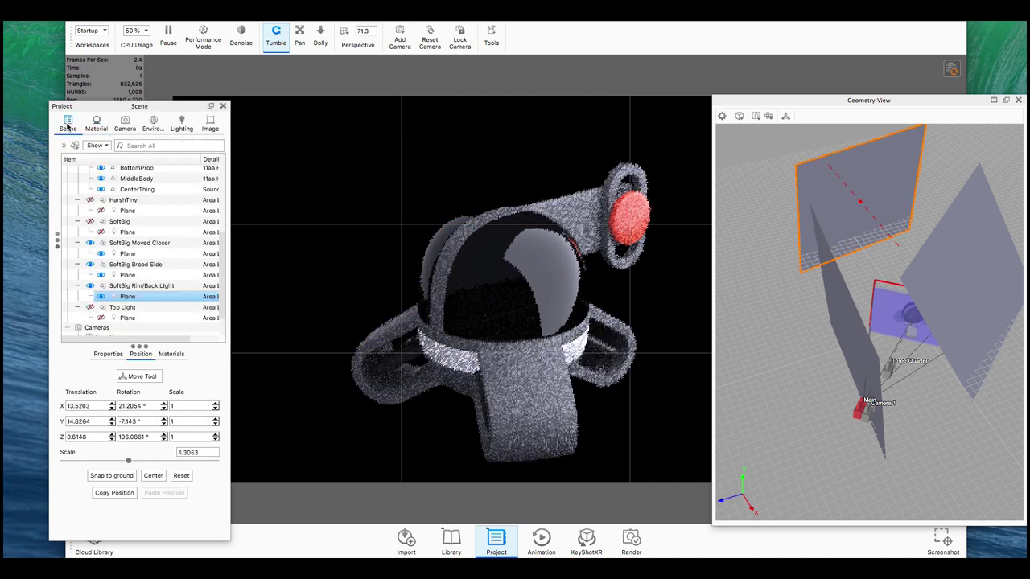
- Try a warmer 3892 K, reddish tint on the Broad Side light, then discard it
{"action": "left_click", "coordinate": [126, 267]}
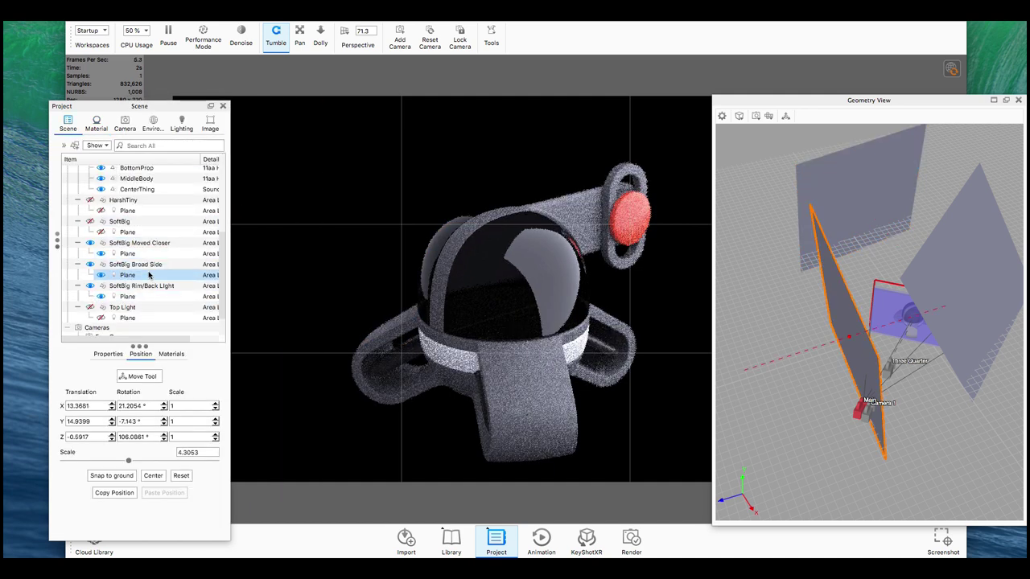
{"action": "double_click", "coordinate": [148, 275]}
{"action": "left_click", "coordinate": [200, 216]}
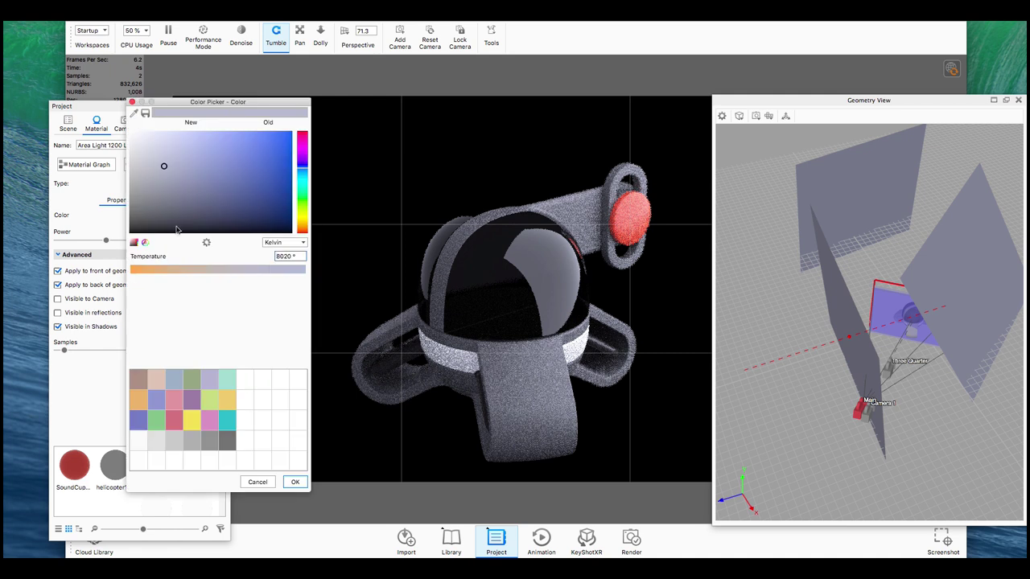
{"action": "left_click", "coordinate": [166, 273]}
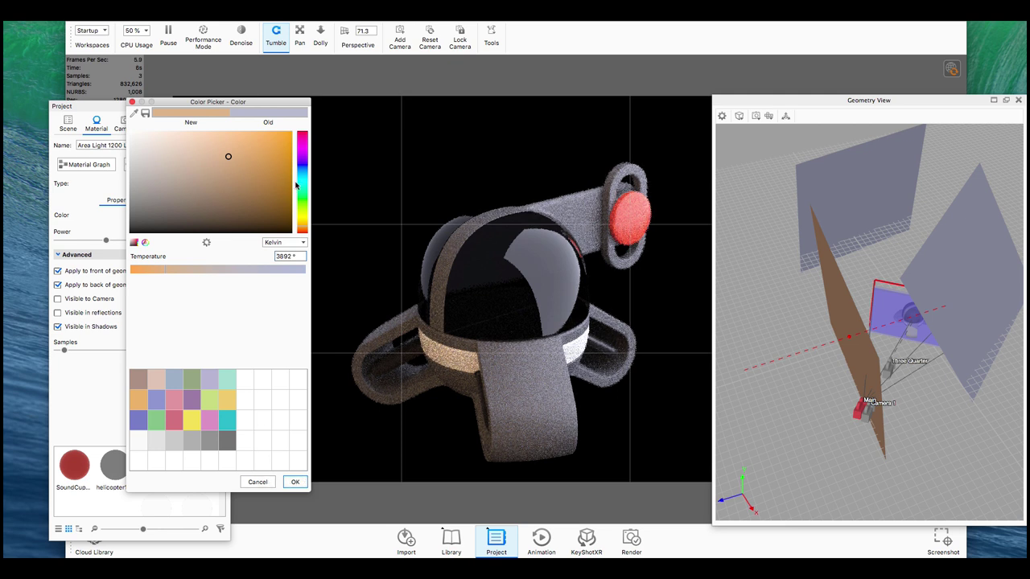
{"action": "left_click", "coordinate": [303, 231]}
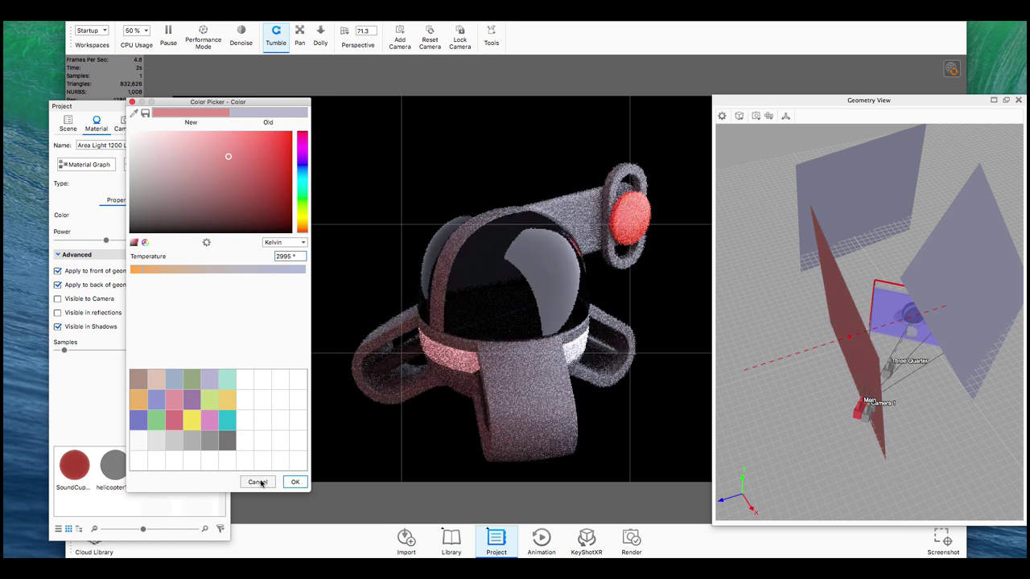
{"action": "left_click", "coordinate": [258, 482]}
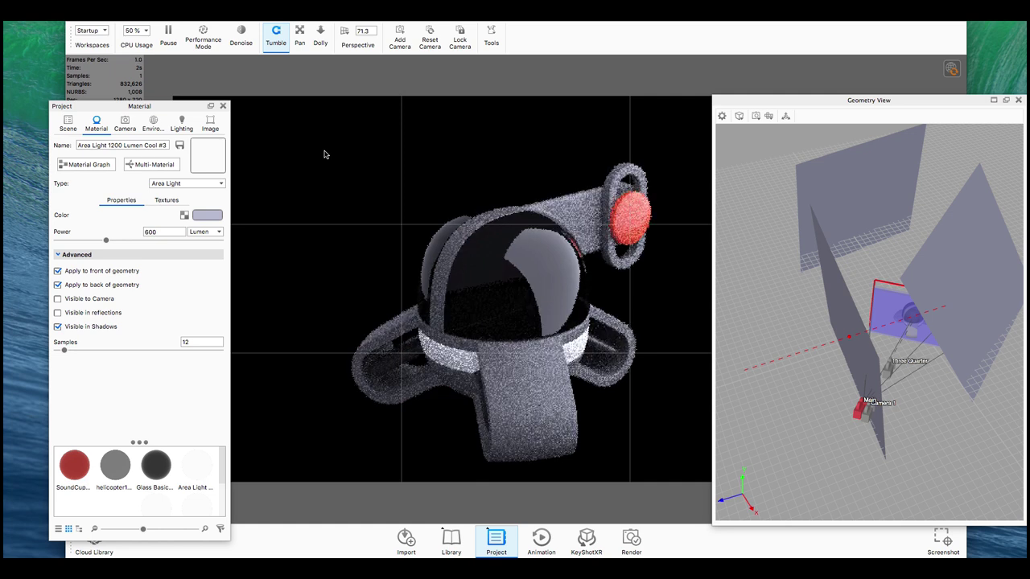
{"action": "left_click", "coordinate": [154, 124]}
{"action": "left_click", "coordinate": [451, 538]}
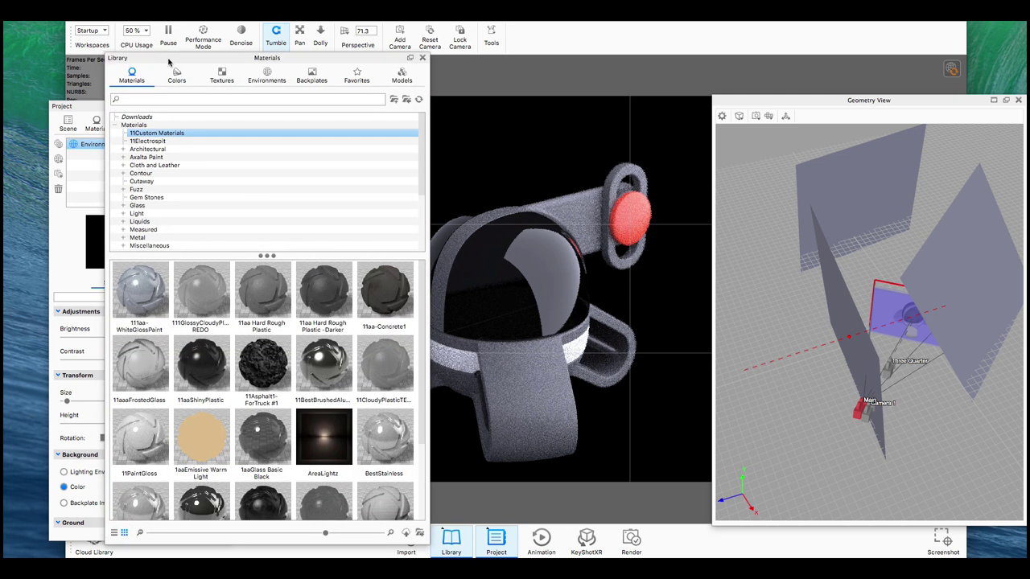
{"action": "left_click_drag", "start_coordinate": [157, 55], "coordinate": [91, 47]}
{"action": "left_click", "coordinate": [190, 66]}
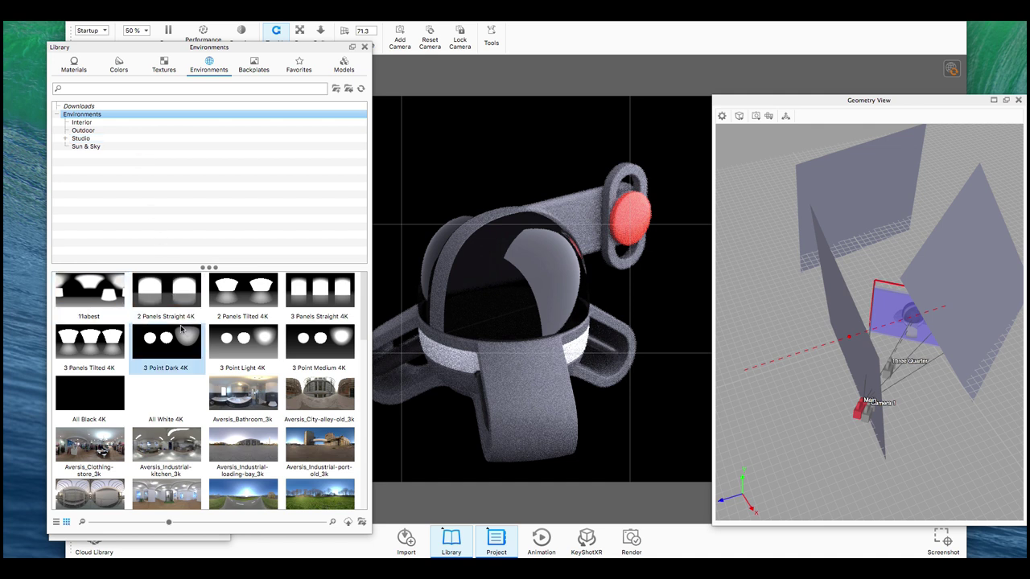
{"action": "scroll", "coordinate": [102, 302], "scroll_direction": "down", "scroll_amount": 10}
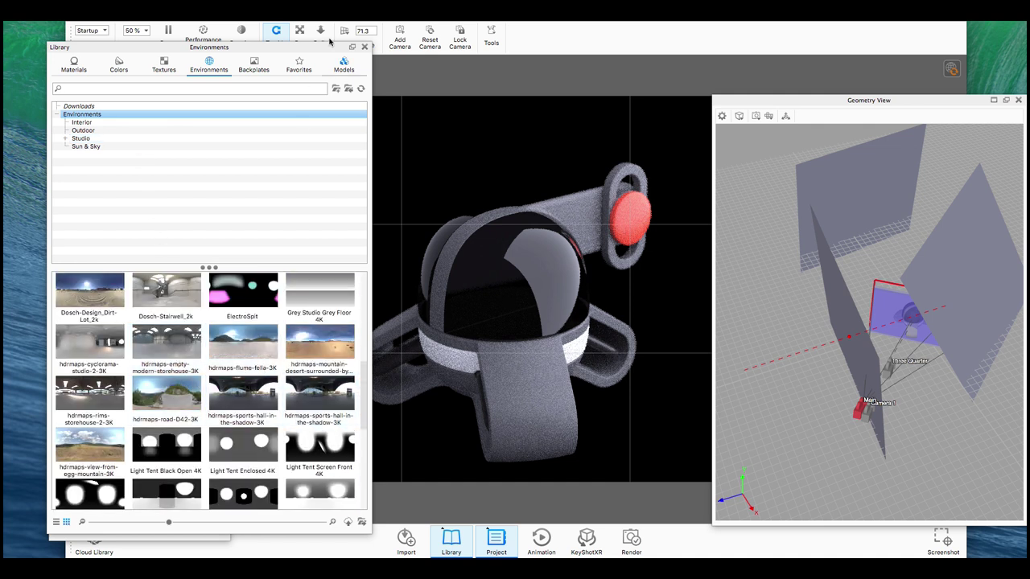
{"action": "left_click", "coordinate": [362, 47]}
{"action": "left_click_drag", "start_coordinate": [807, 351], "coordinate": [343, 330]}
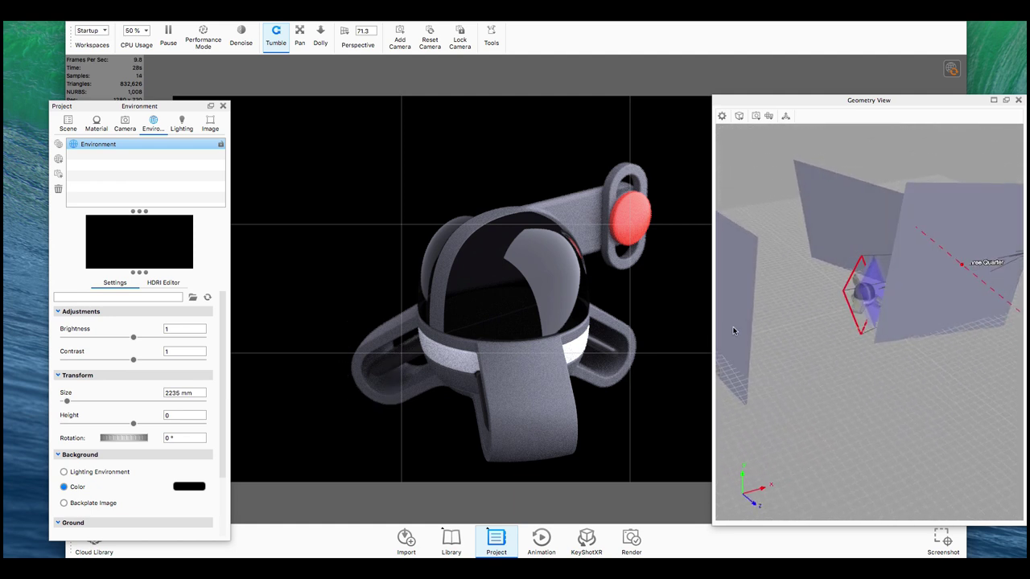
{"action": "left_click_drag", "start_coordinate": [896, 292], "coordinate": [922, 349]}
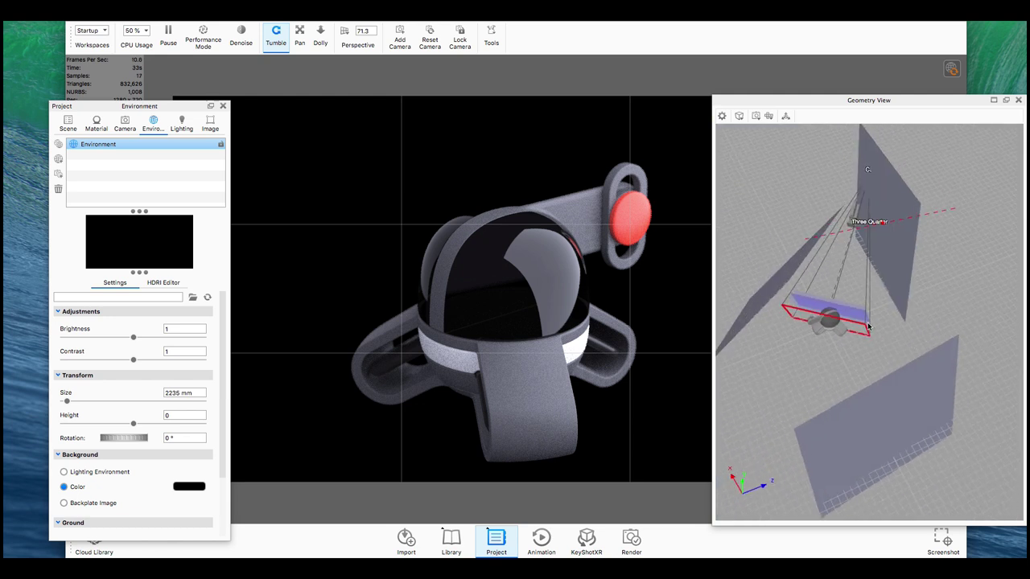
{"action": "mouse_move", "coordinate": [772, 199]}
{"action": "left_mouse_down"}
{"action": "mouse_move", "coordinate": [754, 218]}
{"action": "mouse_move", "coordinate": [775, 209]}
{"action": "left_mouse_up"}
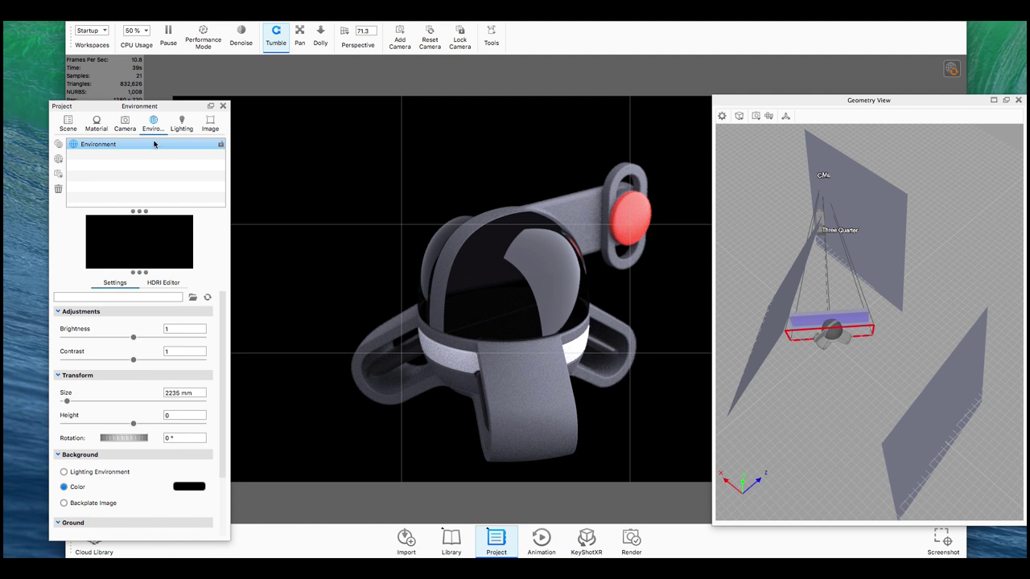
- Add a highlight pin to the HDRI and place it on the model's top arm
{"action": "left_click", "coordinate": [168, 283]}
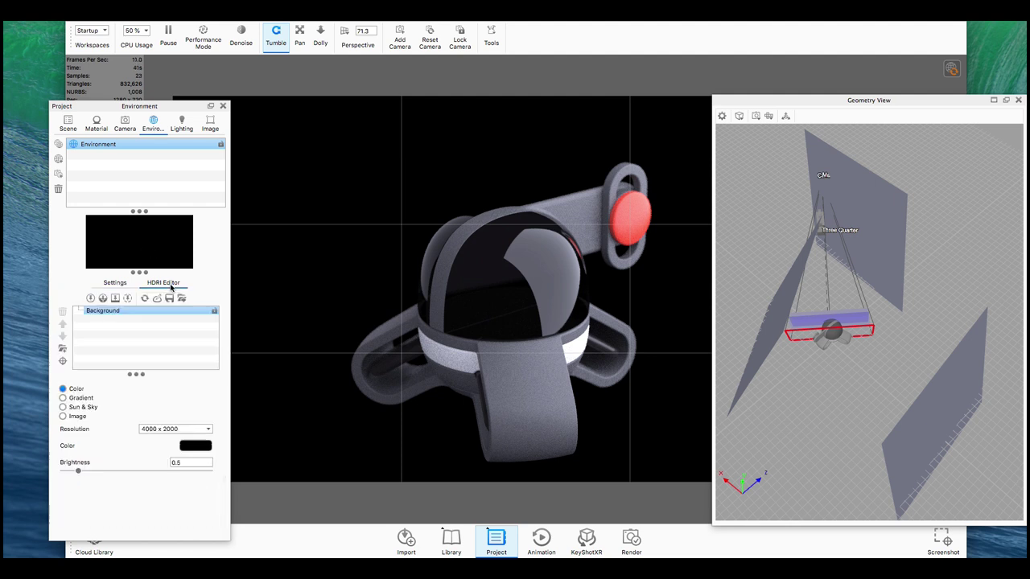
{"action": "left_click", "coordinate": [91, 299]}
{"action": "left_click", "coordinate": [493, 257]}
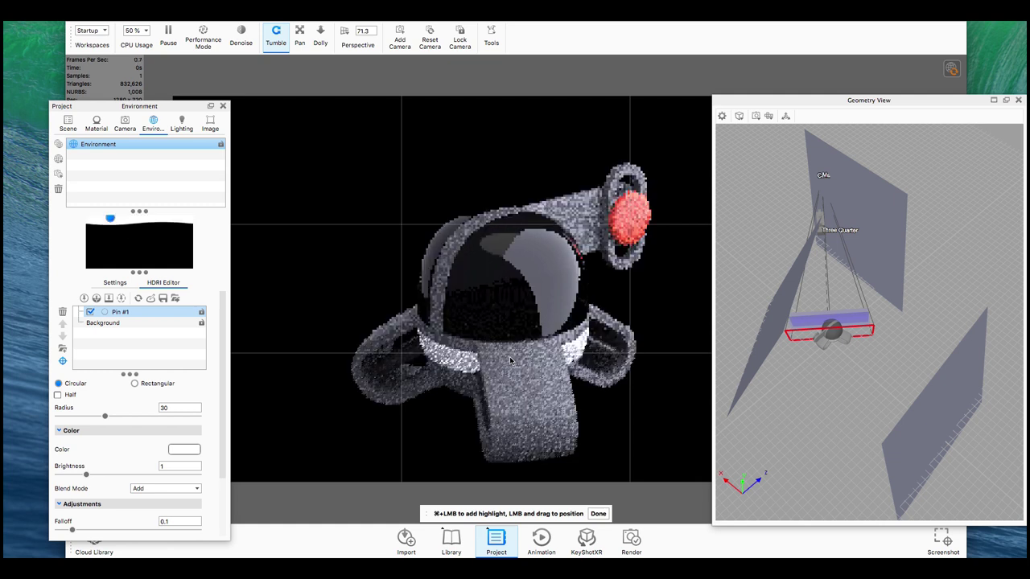
{"action": "left_click", "coordinate": [506, 217]}
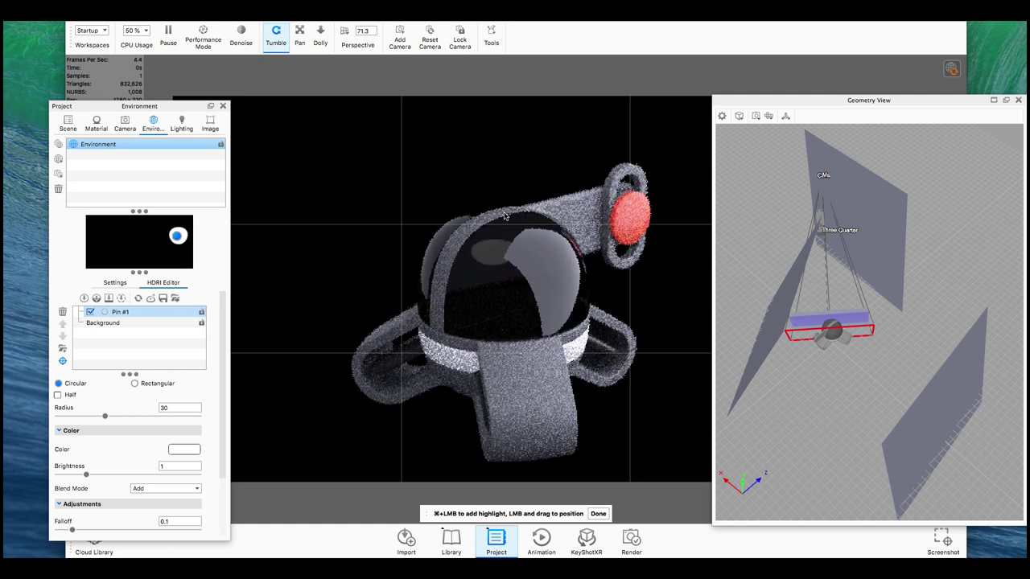
{"action": "left_click", "coordinate": [581, 207]}
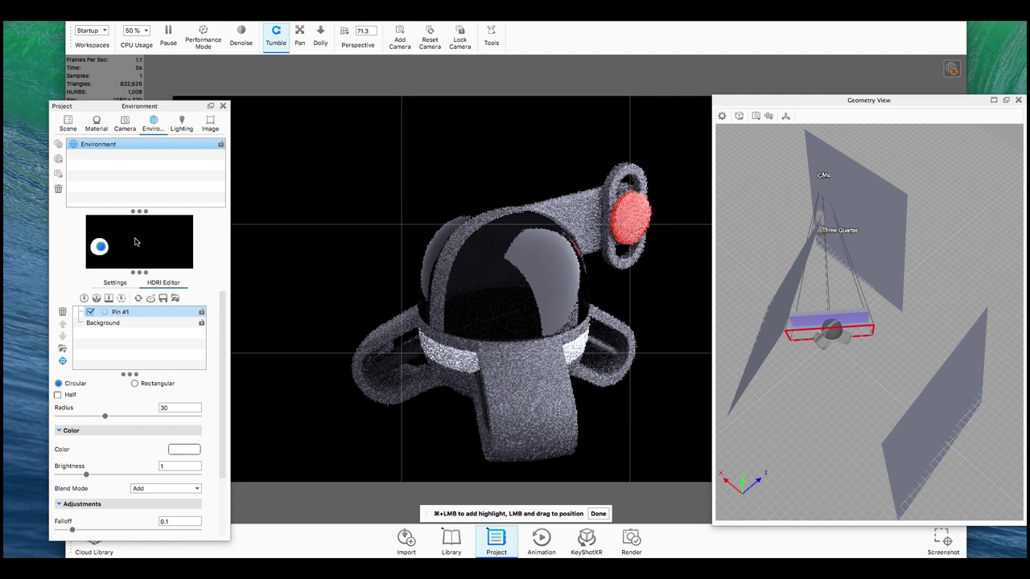
- Switch off the SoftBig Moved Closer, Broad Side and Rim/Back area lights
{"action": "left_click", "coordinate": [68, 123]}
{"action": "left_click", "coordinate": [89, 242]}
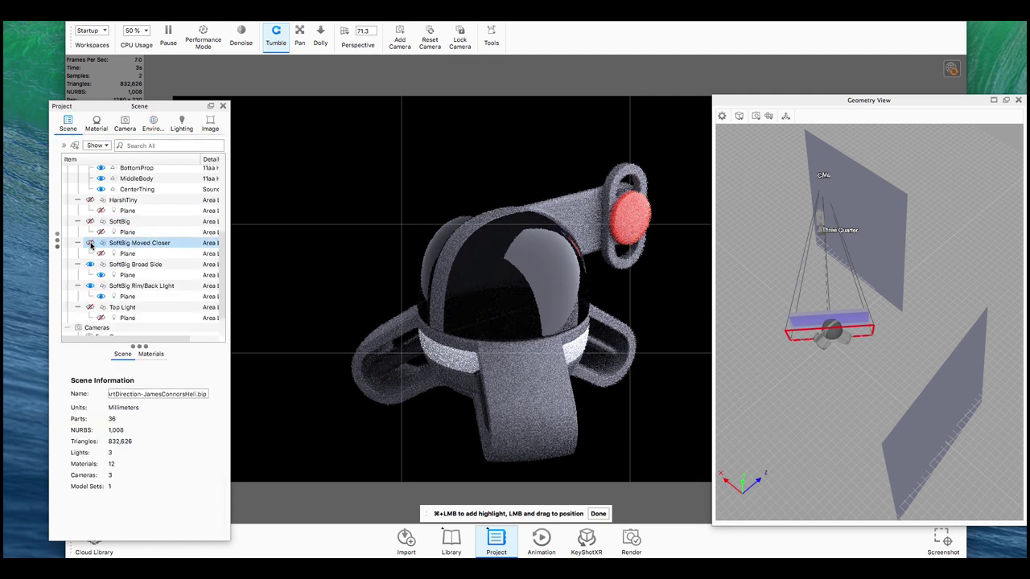
{"action": "left_click", "coordinate": [91, 264]}
{"action": "left_click", "coordinate": [90, 263]}
{"action": "left_click", "coordinate": [90, 286]}
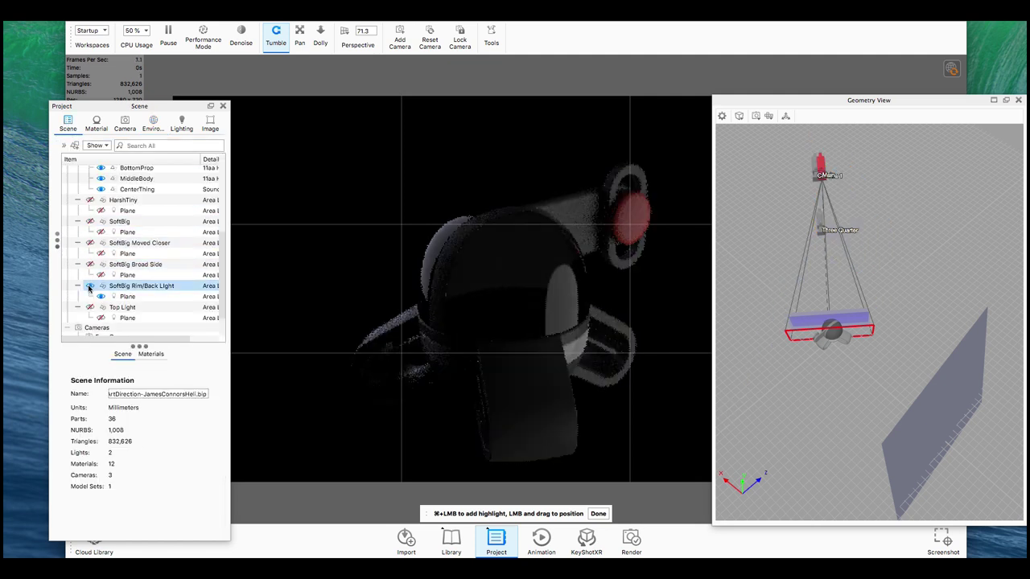
- Drag Pin #1 to the right and give it radius 45 with 0.55 falloff
{"action": "left_click", "coordinate": [152, 124]}
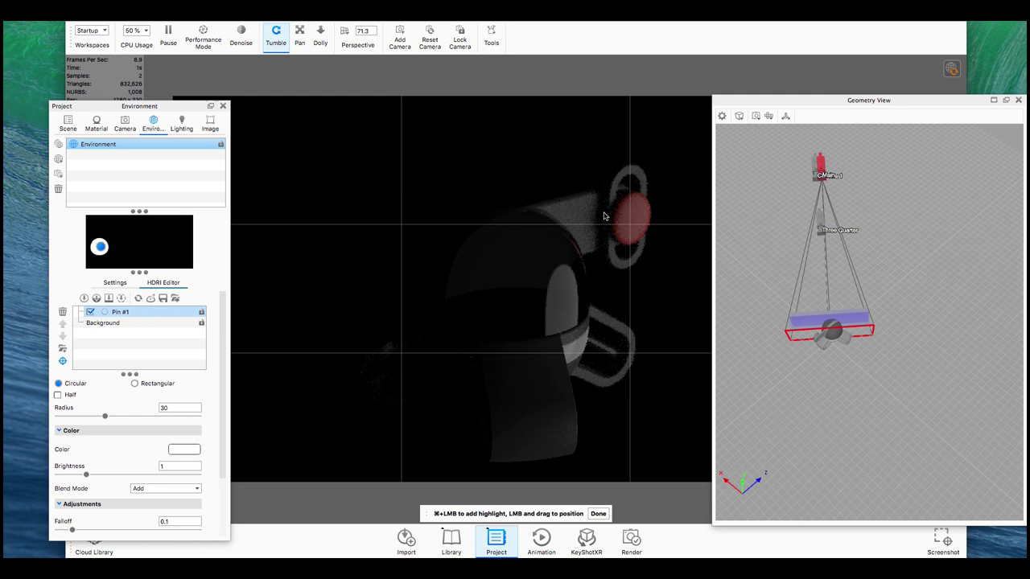
{"action": "left_click_drag", "start_coordinate": [603, 216], "coordinate": [449, 348]}
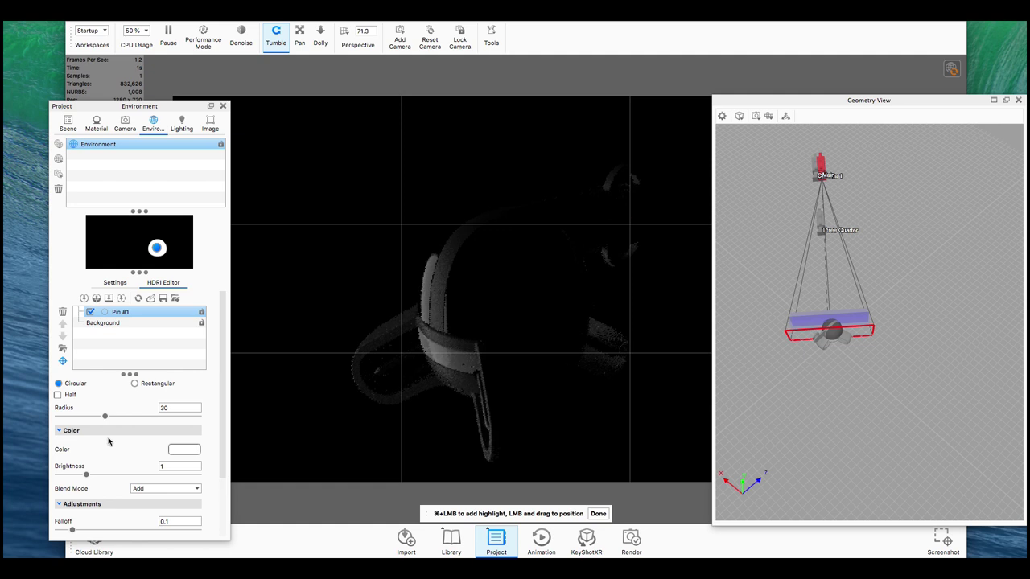
{"action": "scroll", "coordinate": [106, 450], "scroll_direction": "down", "scroll_amount": 2}
{"action": "left_click_drag", "start_coordinate": [138, 466], "coordinate": [156, 466]}
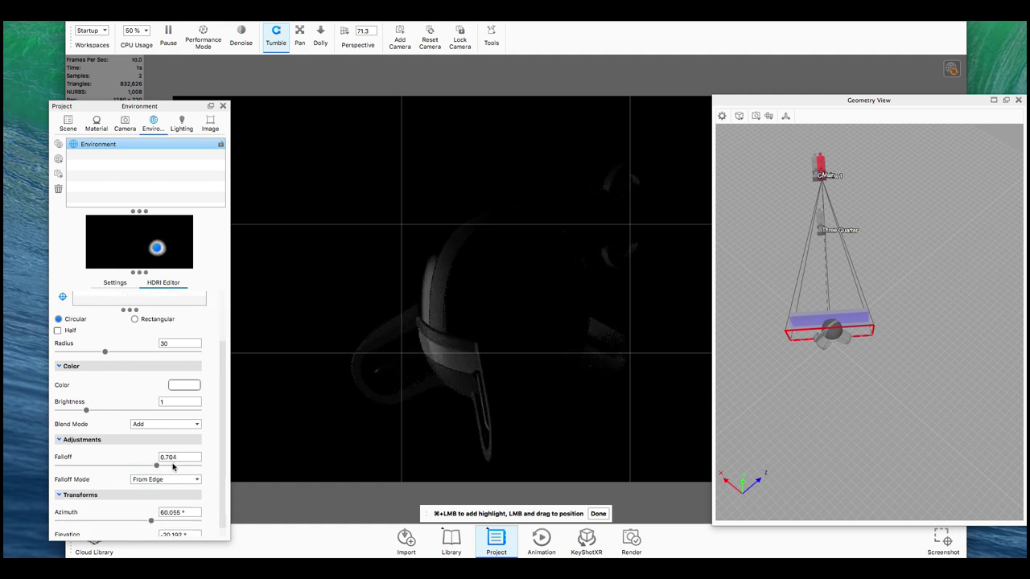
{"action": "left_click", "coordinate": [173, 466]}
{"action": "left_click", "coordinate": [135, 467]}
{"action": "left_click", "coordinate": [182, 344]}
{"action": "type", "text": "45"}
{"action": "key", "text": "Tab"}
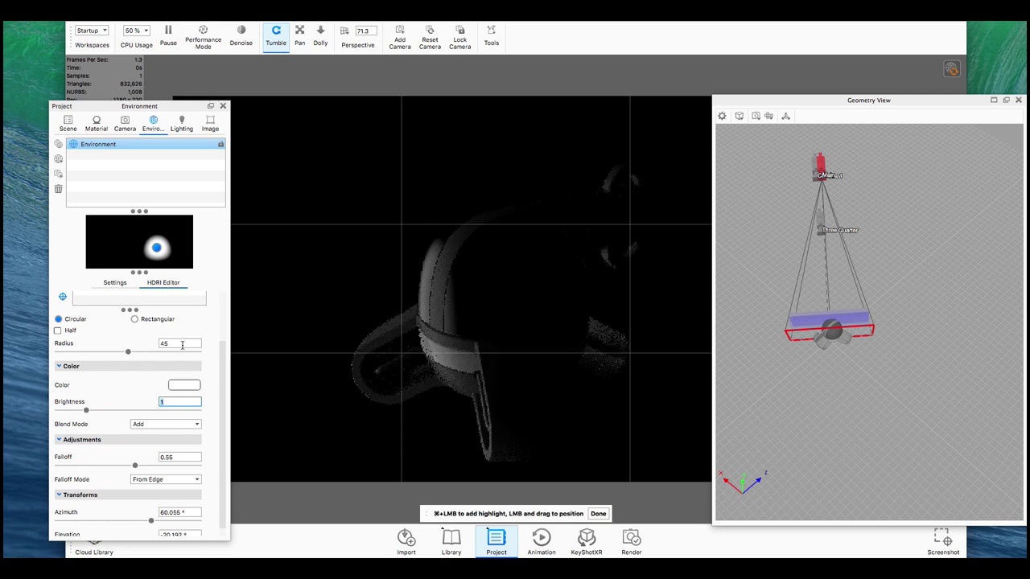
{"action": "left_click", "coordinate": [167, 234]}
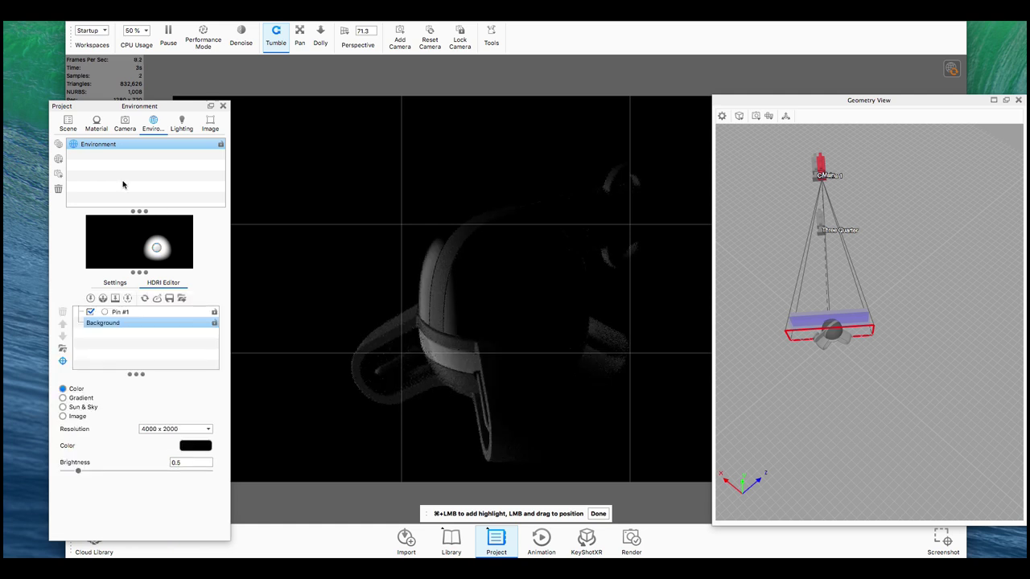
- Turn the SoftBig Rim/Back and Moved Closer lights back on, leaving the Top Light off
{"action": "left_click", "coordinate": [67, 119]}
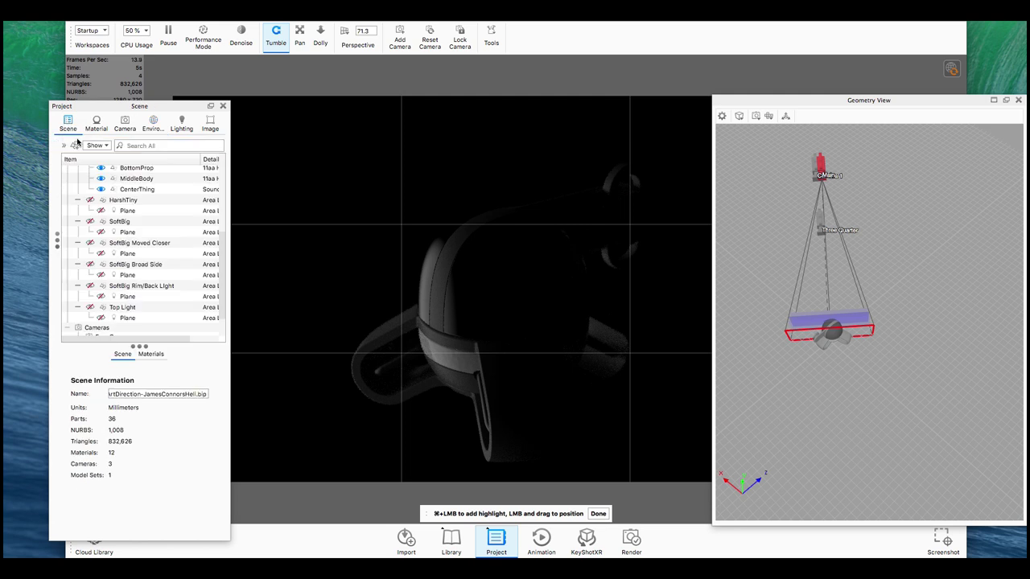
{"action": "left_click", "coordinate": [90, 308]}
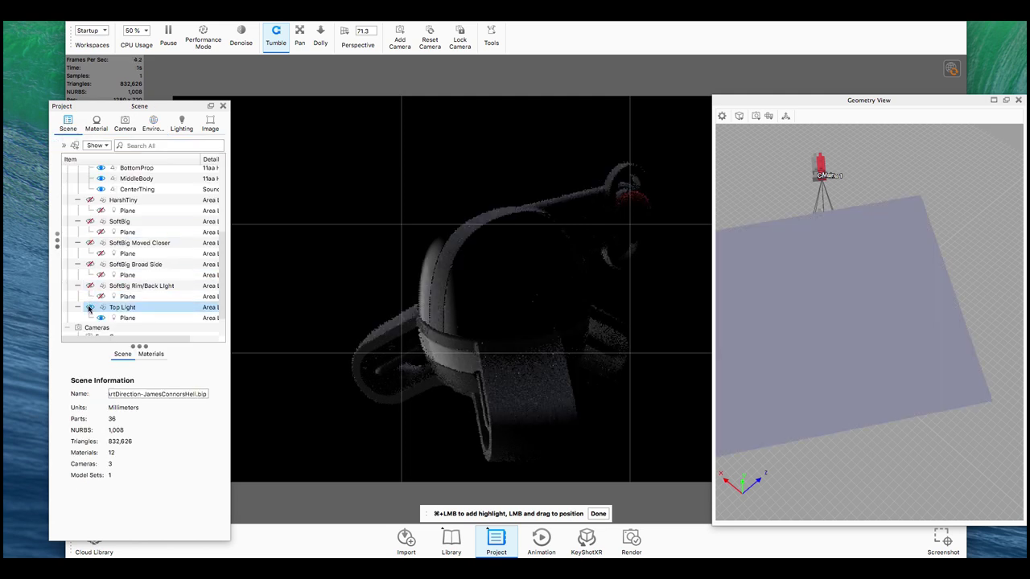
{"action": "left_click", "coordinate": [90, 309]}
{"action": "left_click", "coordinate": [90, 286]}
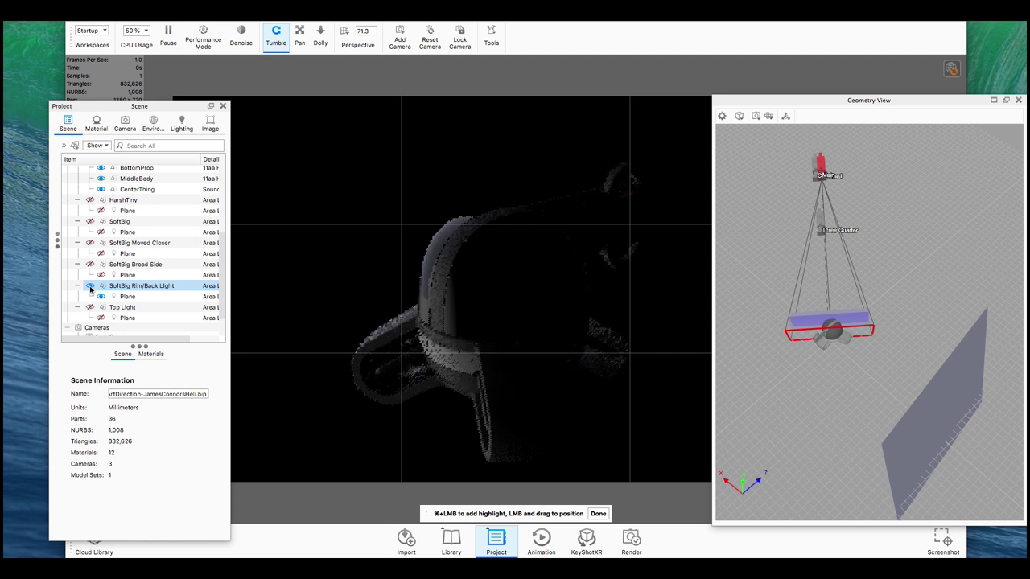
{"action": "left_click", "coordinate": [90, 243]}
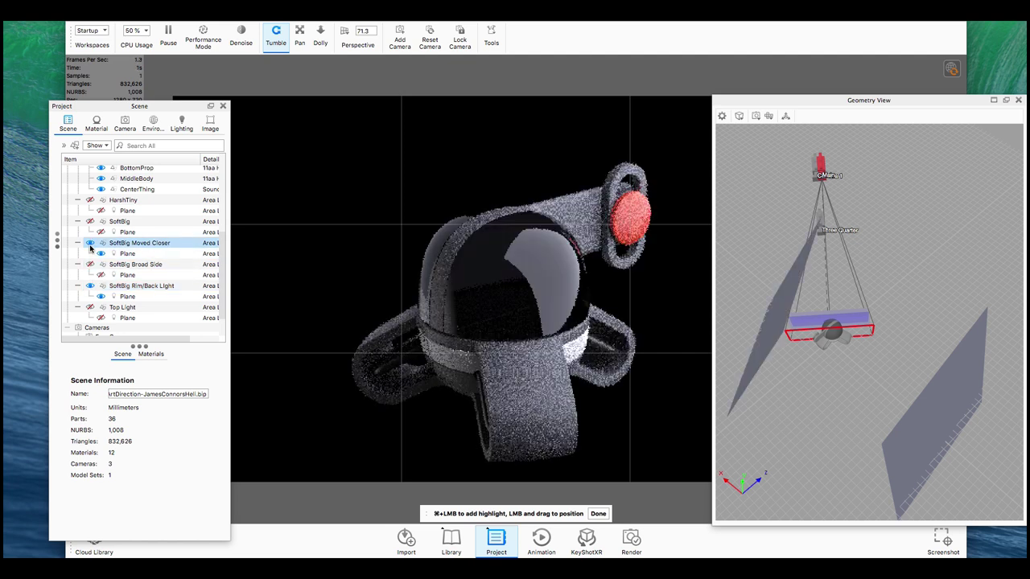
{"action": "double_click", "coordinate": [146, 254]}
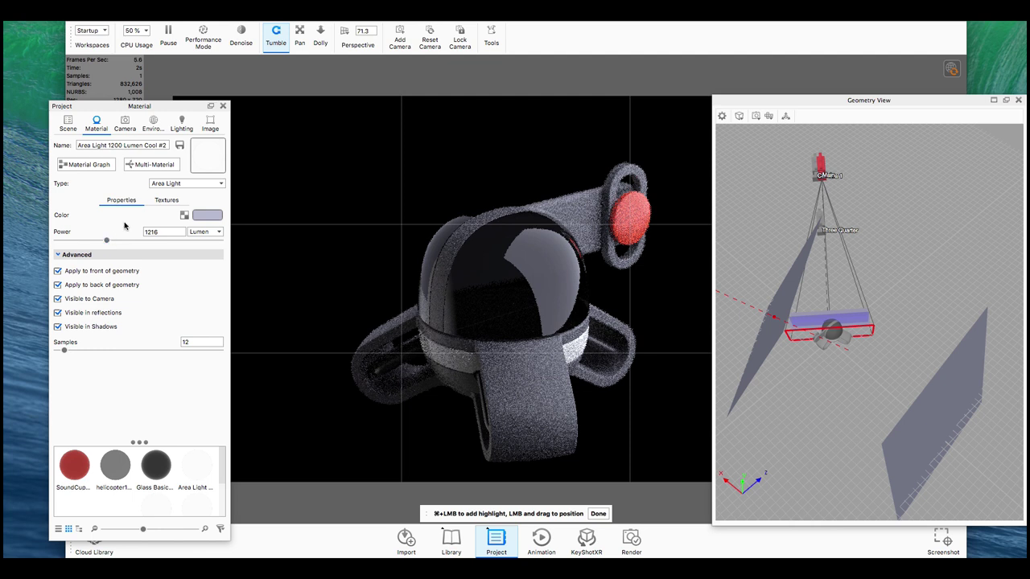
- Tint HDRI Pin #1 pale blue with a hue around 228 and 6% saturation
{"action": "left_click", "coordinate": [154, 126]}
{"action": "left_click", "coordinate": [156, 249]}
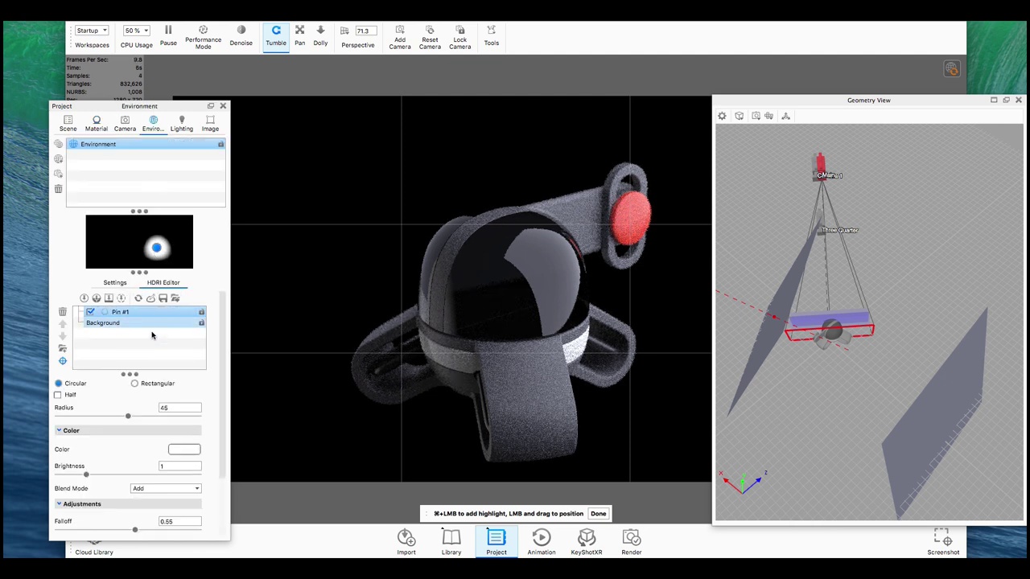
{"action": "left_click", "coordinate": [182, 448]}
{"action": "left_click", "coordinate": [148, 130]}
{"action": "left_click", "coordinate": [302, 167]}
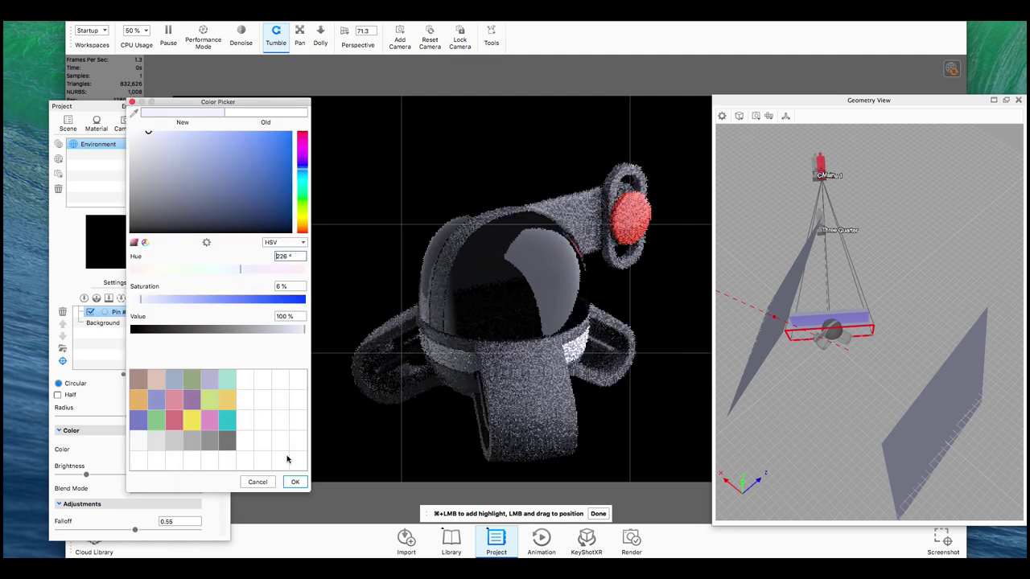
{"action": "left_click", "coordinate": [295, 483]}
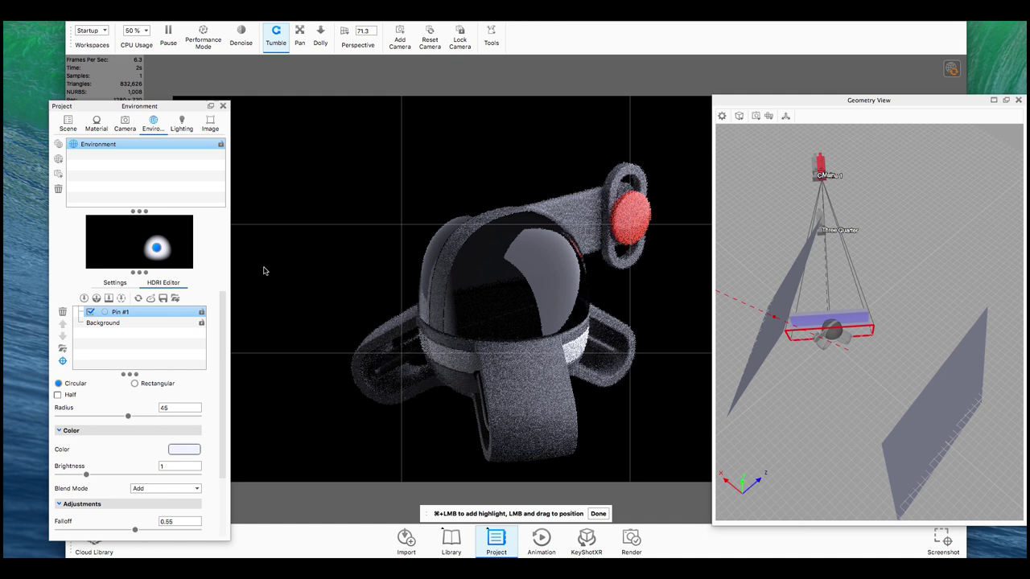
{"action": "left_click", "coordinate": [188, 238]}
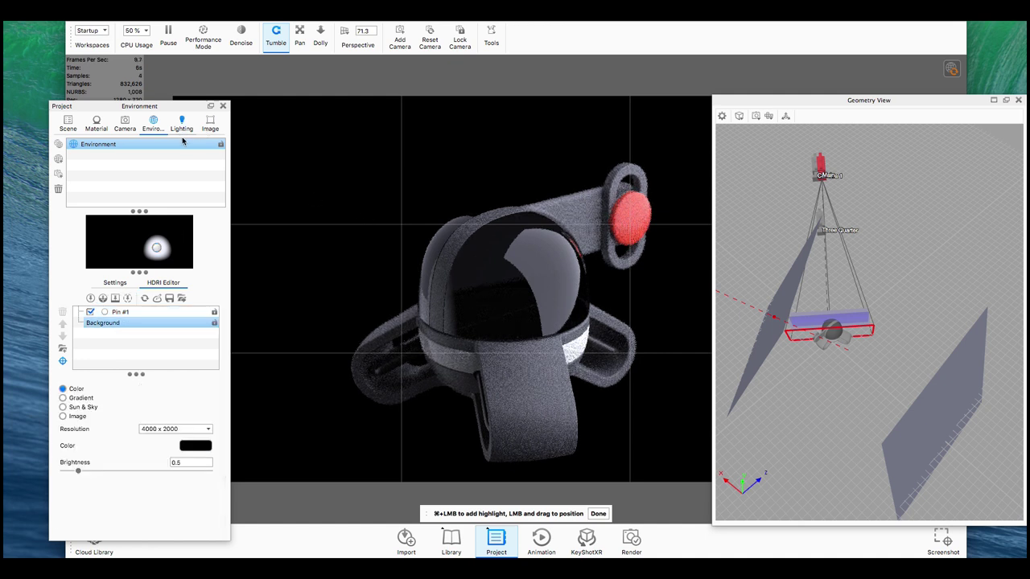
- Add a Backdrop Ramp from the Models library into the scene
{"action": "left_click", "coordinate": [598, 513]}
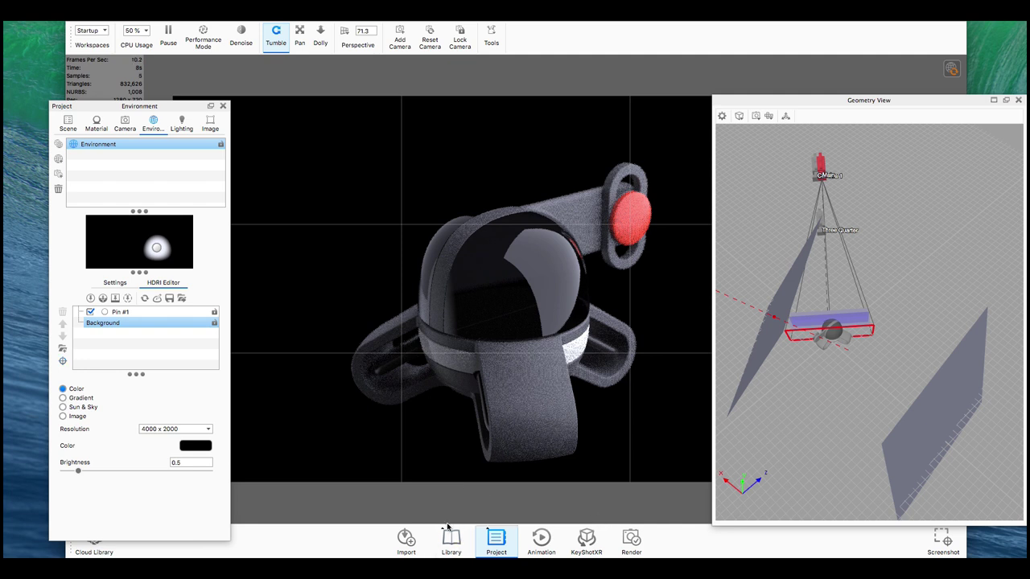
{"action": "left_click", "coordinate": [450, 539]}
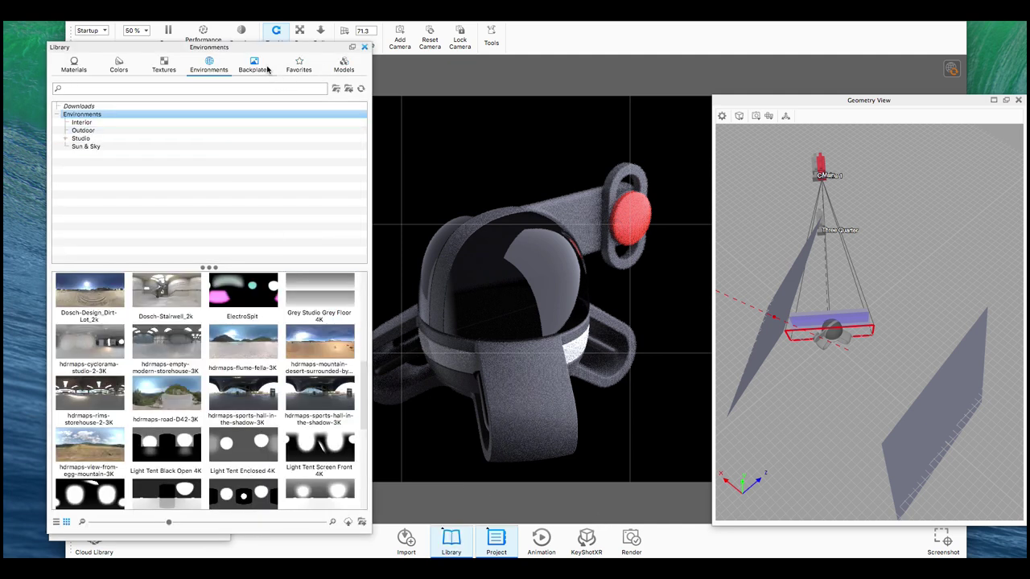
{"action": "left_click", "coordinate": [343, 65]}
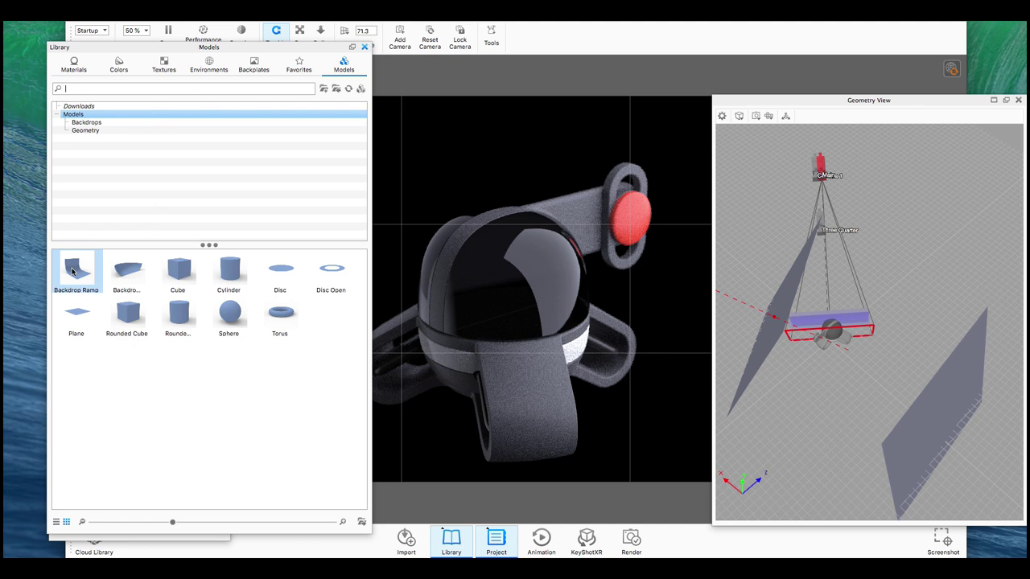
{"action": "left_click_drag", "start_coordinate": [72, 272], "coordinate": [460, 148]}
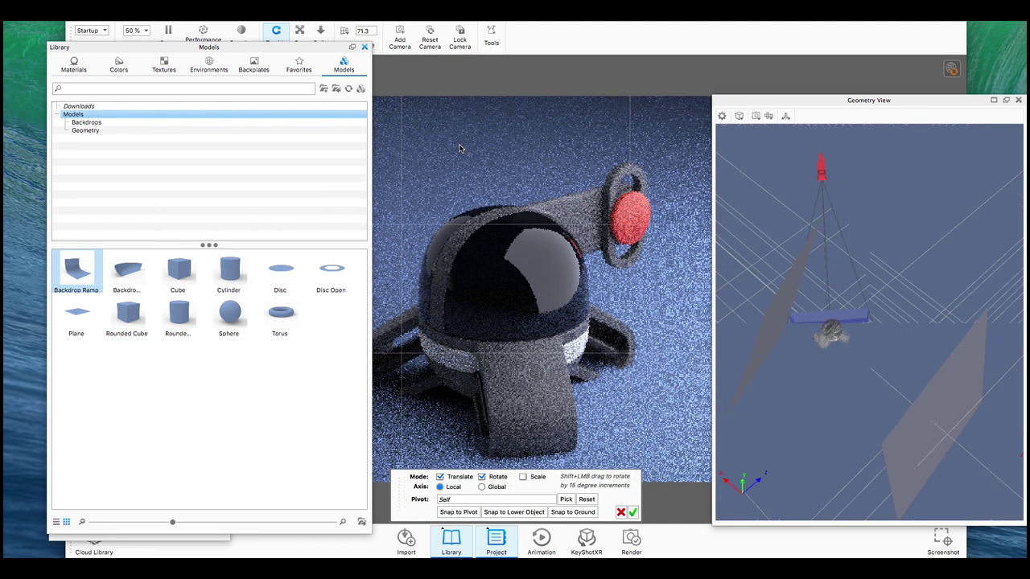
{"action": "left_click_drag", "start_coordinate": [938, 315], "coordinate": [861, 280]}
{"action": "scroll", "coordinate": [860, 276], "scroll_direction": "up", "scroll_amount": 5}
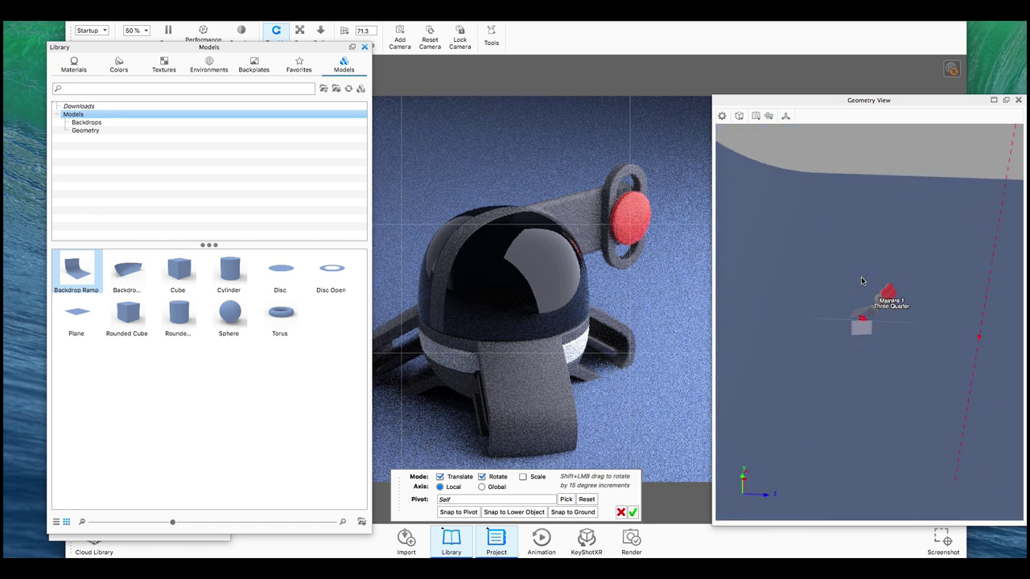
- Select the Backdrop Ramp model and set its scale to 3
{"action": "double_click", "coordinate": [855, 277]}
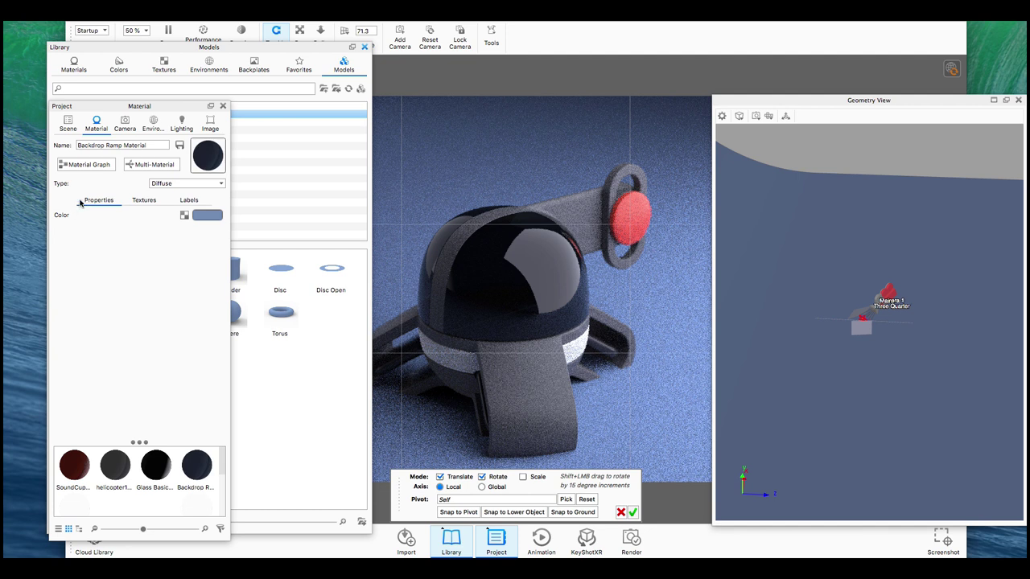
{"action": "left_click", "coordinate": [70, 127]}
{"action": "left_click", "coordinate": [151, 329]}
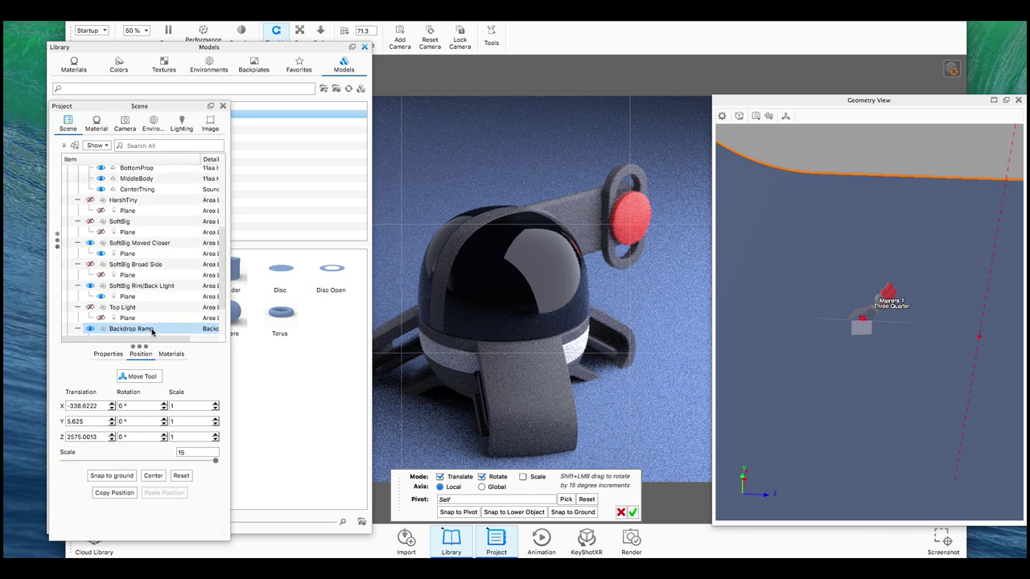
{"action": "scroll", "coordinate": [152, 329], "scroll_direction": "down", "scroll_amount": 2}
{"action": "double_click", "coordinate": [150, 313]}
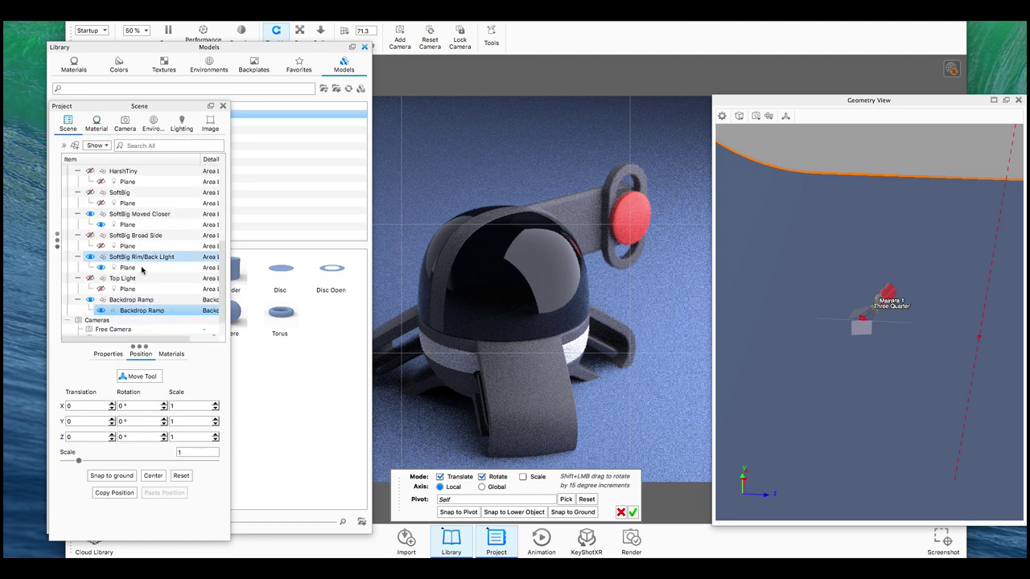
{"action": "left_click", "coordinate": [67, 122]}
{"action": "left_click", "coordinate": [143, 299]}
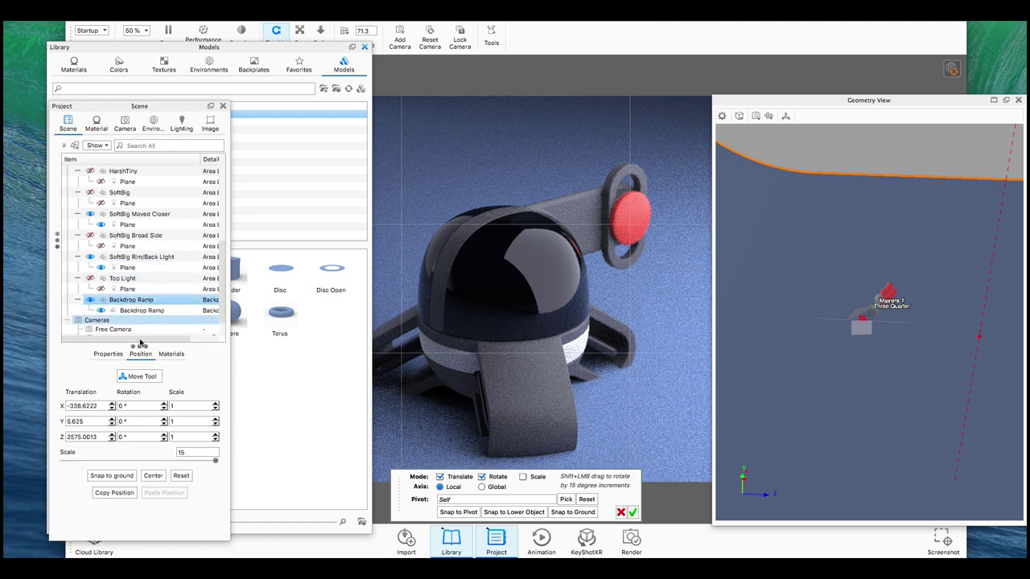
{"action": "double_click", "coordinate": [187, 452]}
{"action": "type", "text": "3"}
{"action": "key", "text": "Return"}
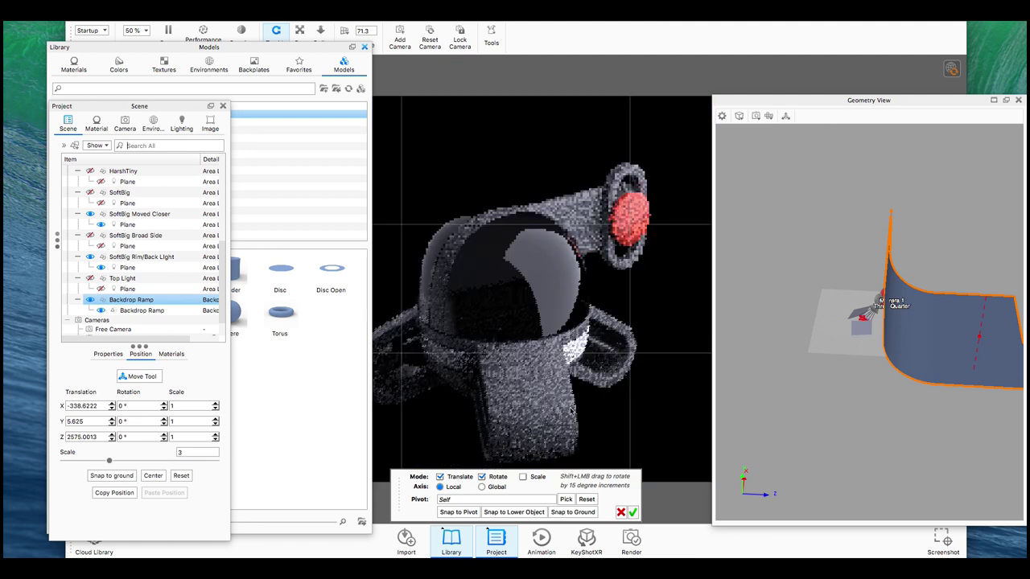
- Move the backdrop behind the product to Z -645.9778 and Y -2.3177
{"action": "right_click", "coordinate": [899, 291]}
{"action": "right_click", "coordinate": [913, 332]}
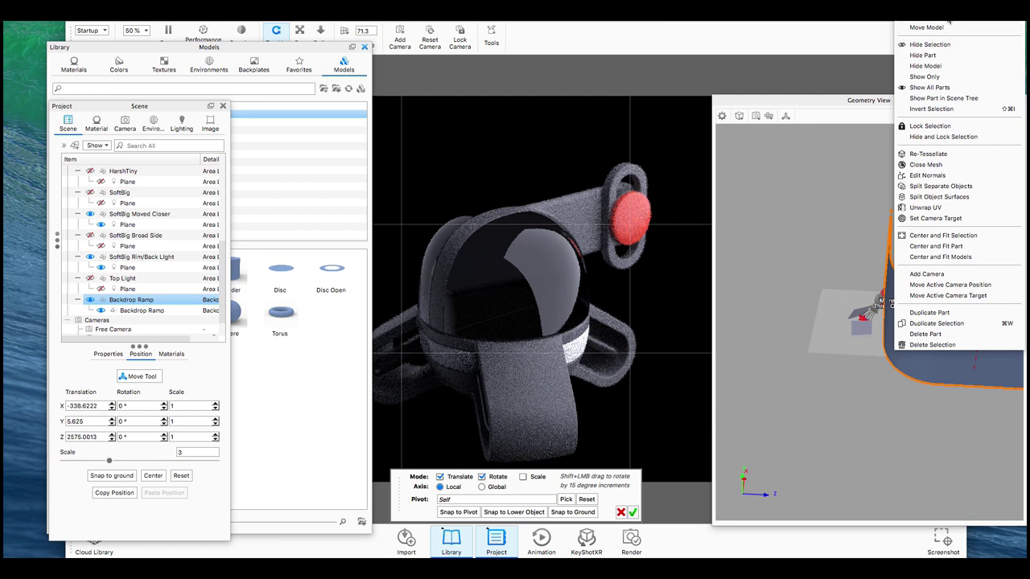
{"action": "left_click", "coordinate": [933, 27]}
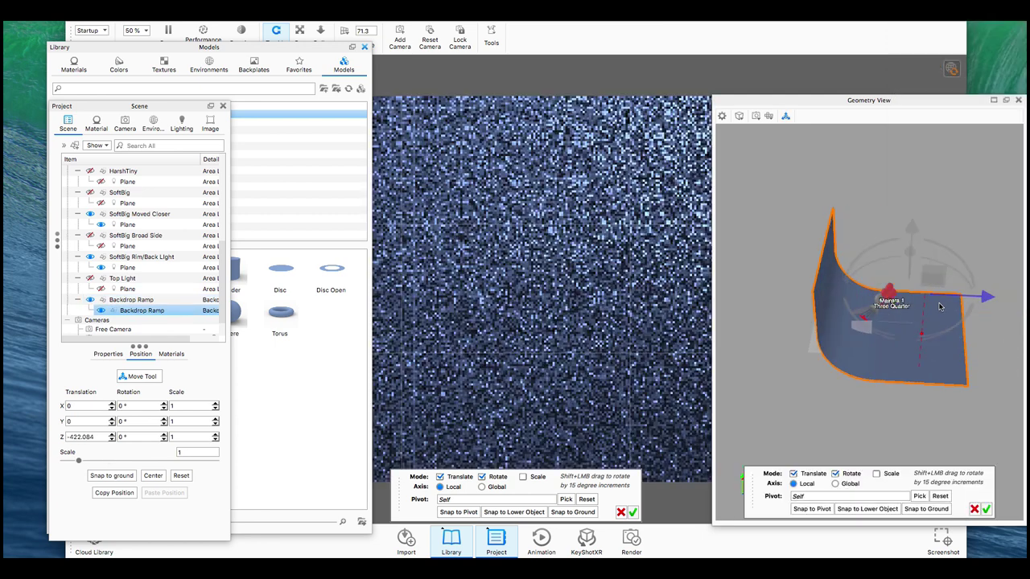
{"action": "left_click_drag", "start_coordinate": [934, 306], "coordinate": [869, 229]}
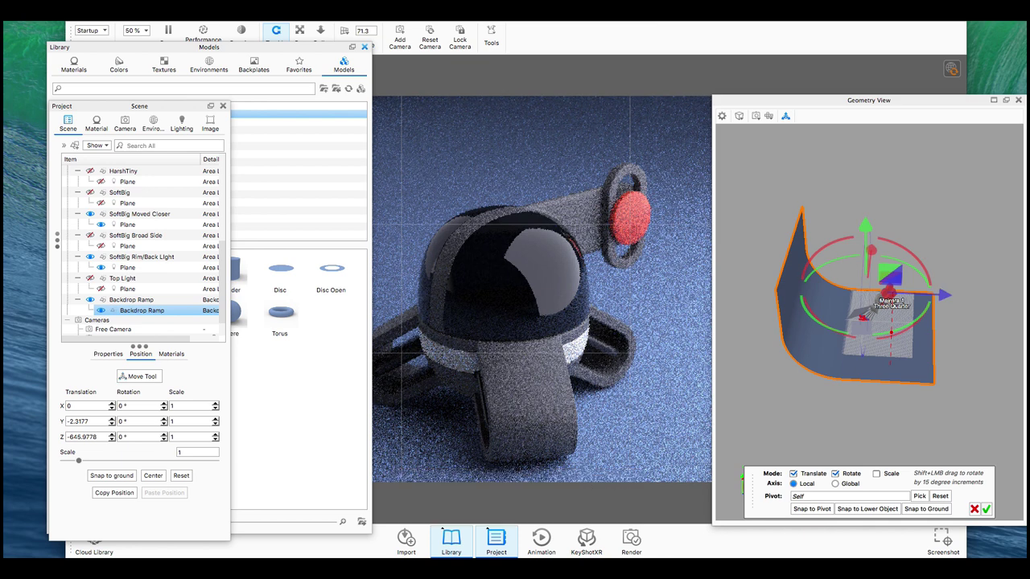
- Preview the scene without panels, then bring the Models library window to the front
{"action": "key", "text": "Tab"}
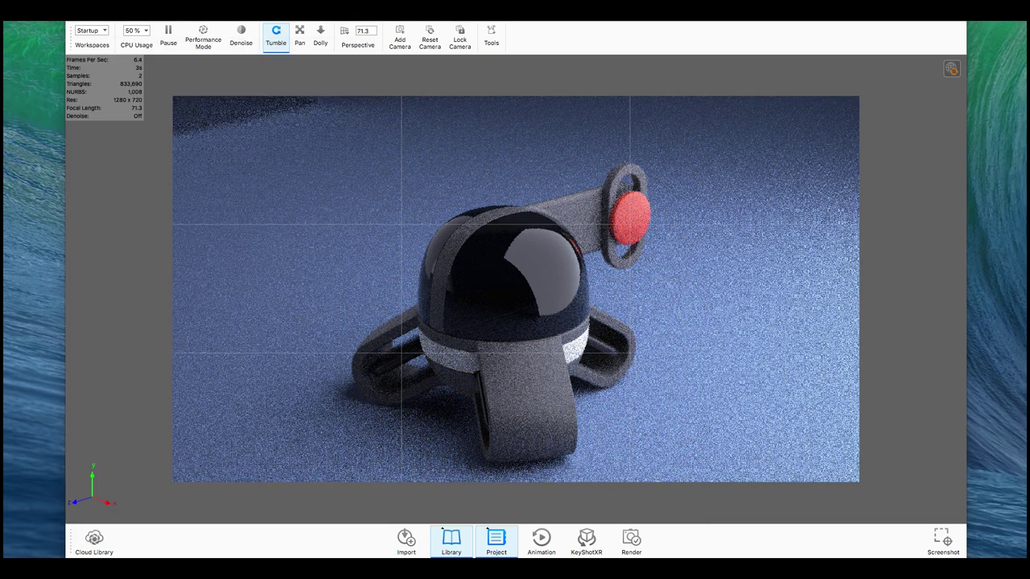
{"action": "key", "text": "Tab"}
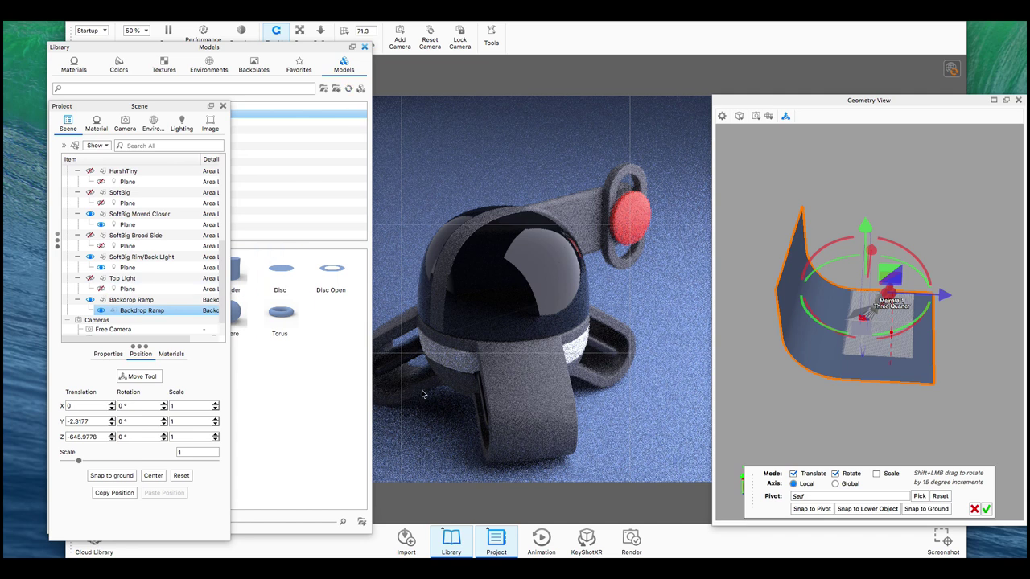
{"action": "left_click", "coordinate": [449, 544]}
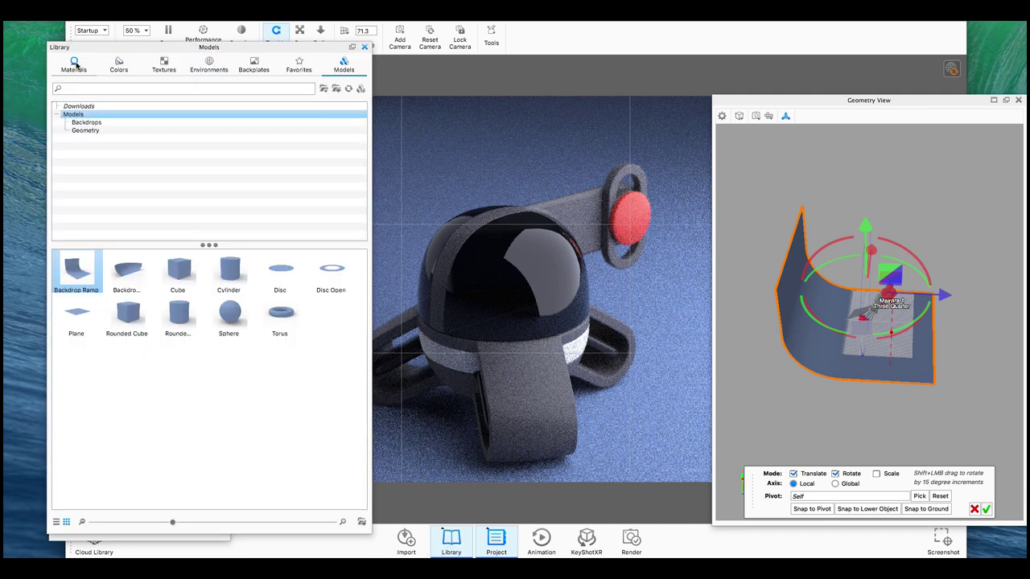